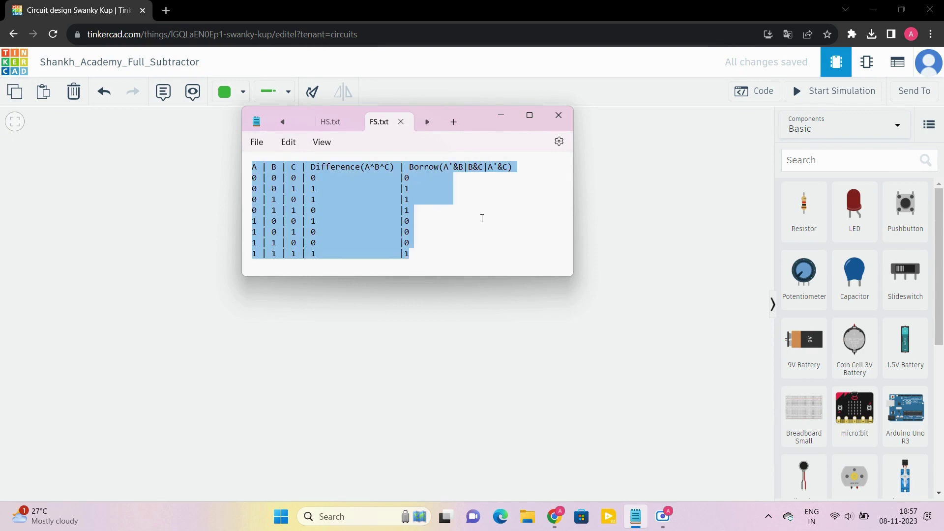
Add an expanded note to the canvas containing the copied full subtractor truth table with the A, B, C, Difference and Borrow columns
left_click(206, 191)
left_click(297, 156)
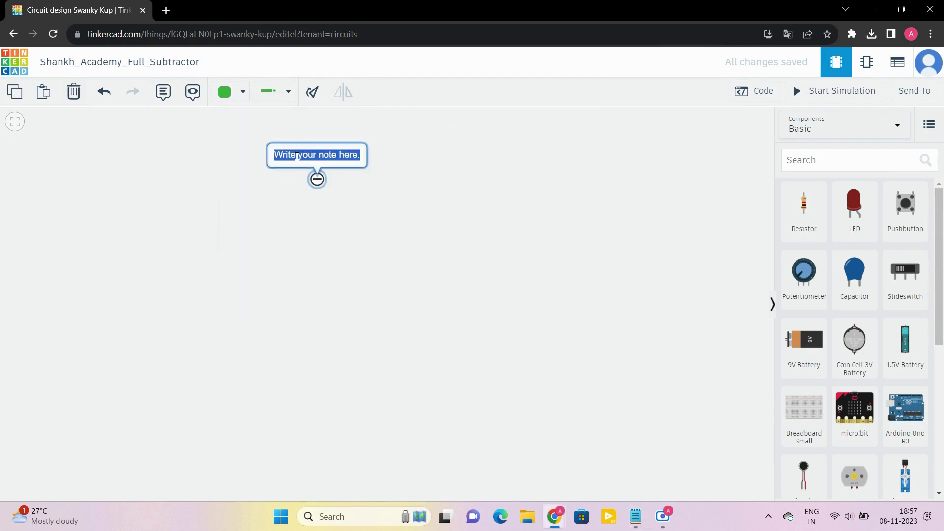
key("ctrl+v")
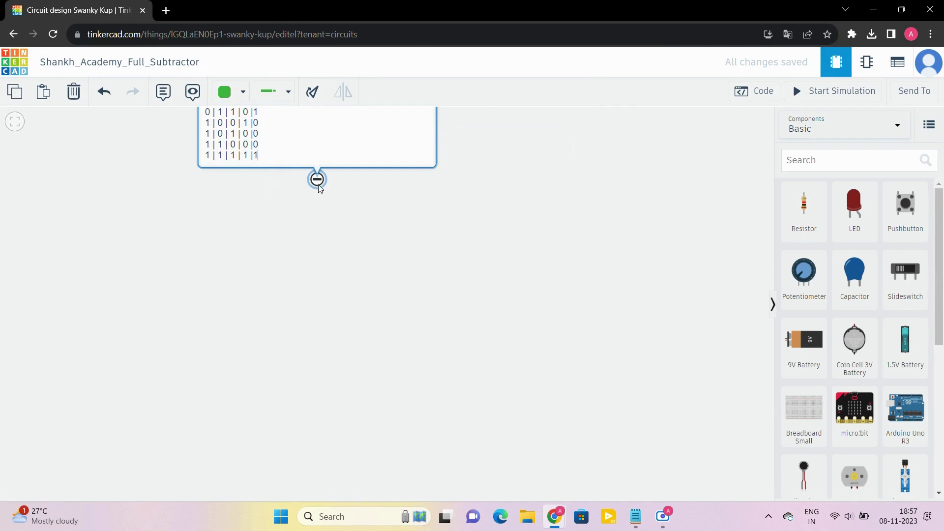
left_click_drag(318, 185, 336, 247)
left_click(336, 248)
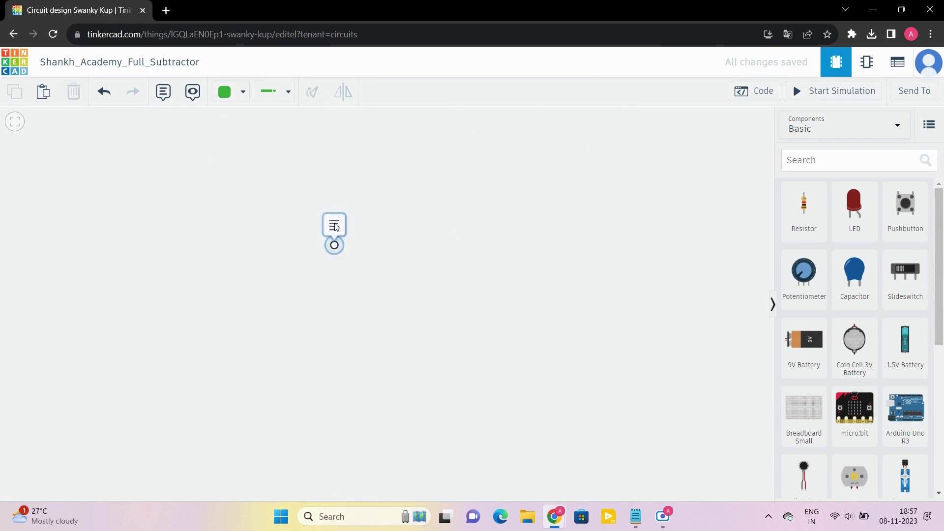
left_click(335, 224)
left_click(554, 202)
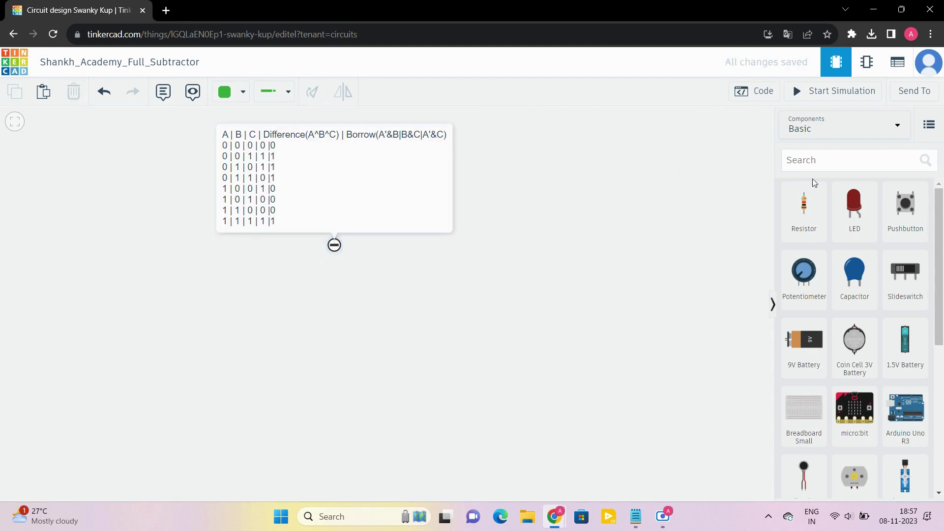
Find the full-size Breadboard component and place it on the canvas below the truth table note
left_click(842, 158)
type("bread")
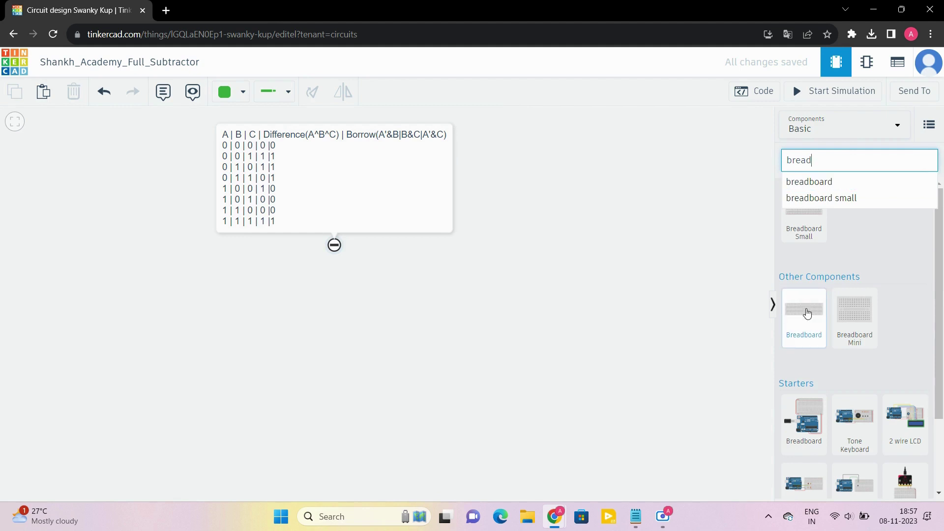
left_click_drag(807, 313, 365, 329)
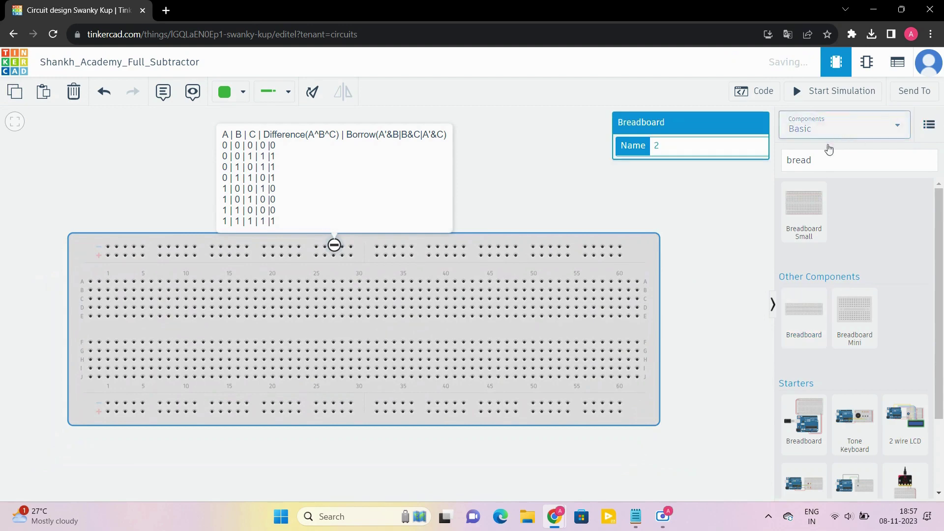
Place three slideswitches side by side on the breadboard's upper half, spanning columns 1–3, 5–7 and 9–11
key("BackSpace")
key("BackSpace")
key("BackSpace")
key("BackSpace")
key("BackSpace")
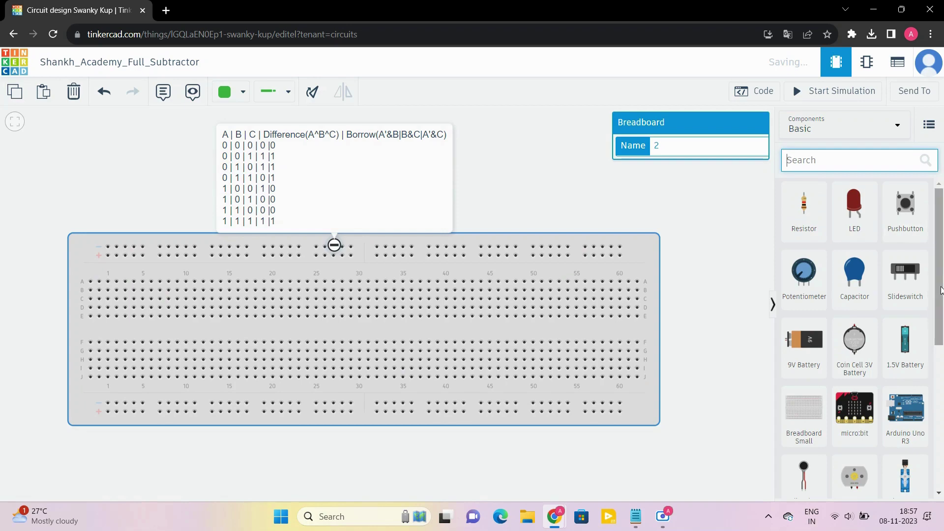
left_click_drag(905, 275, 116, 309)
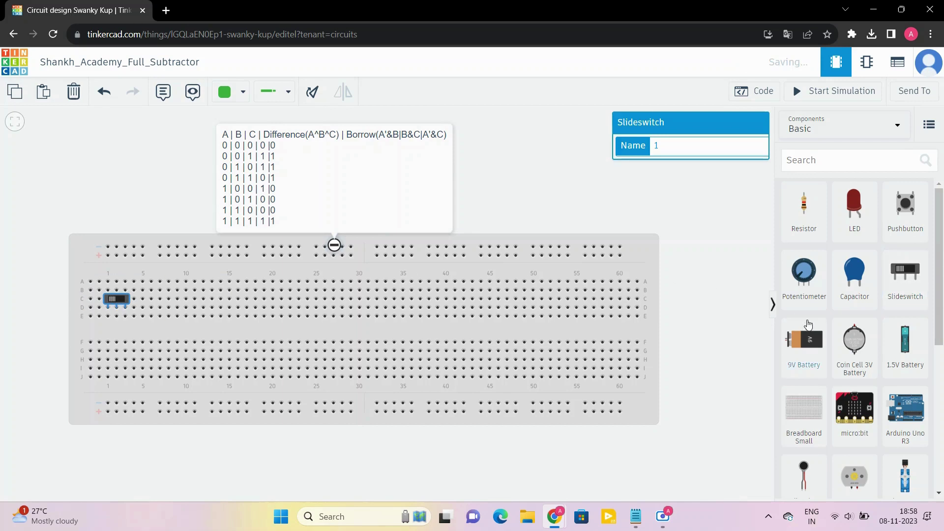
left_click_drag(915, 275, 151, 311)
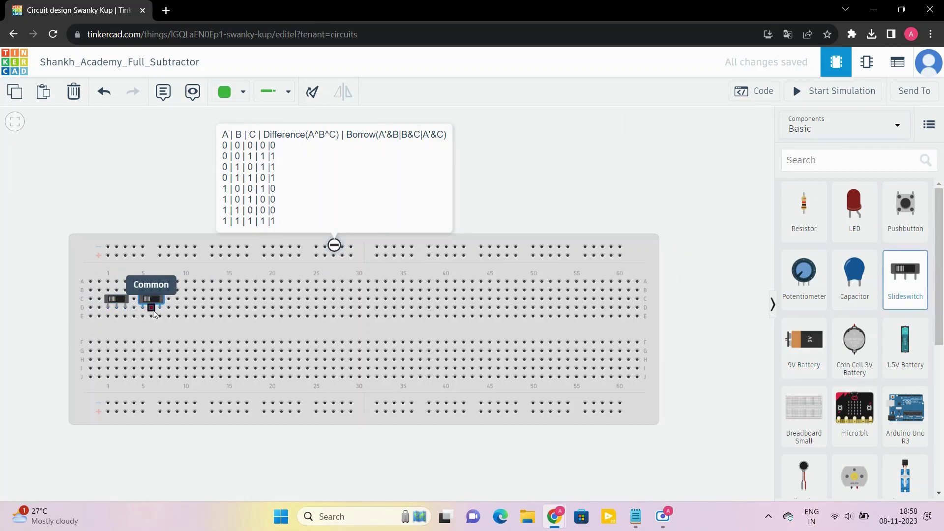
left_click(897, 288)
left_click_drag(897, 289, 185, 311)
Find the Quad XOR gate (74HC86) and place it across the breadboard's centre gap, starting at column 16
left_click(838, 169)
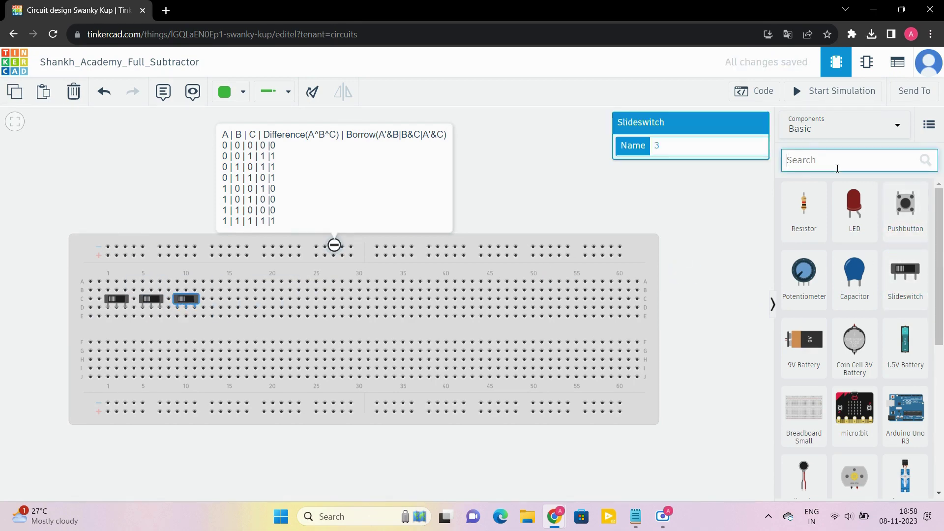
type("xor")
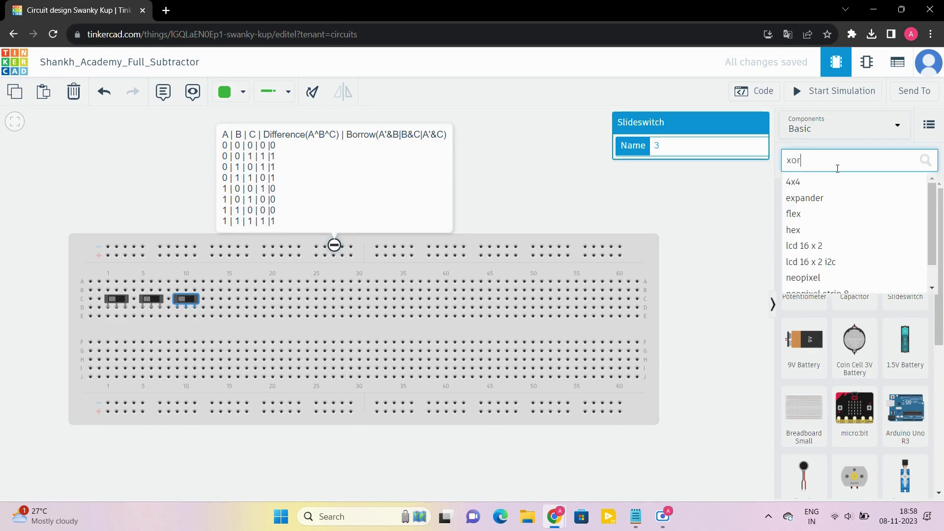
left_click(823, 257)
left_click_drag(823, 256, 261, 328)
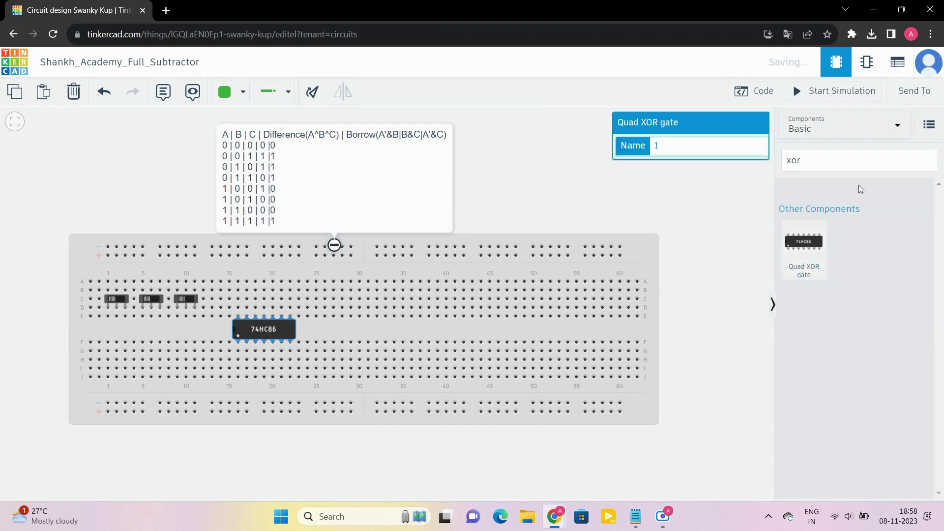
Place a Quad NAND gate (74HC00) and a Quad AND gate (74HC08) across the centre gap, starting at columns 26 and 36
left_click(841, 157)
key("BackSpace")
key("BackSpace")
key("BackSpace")
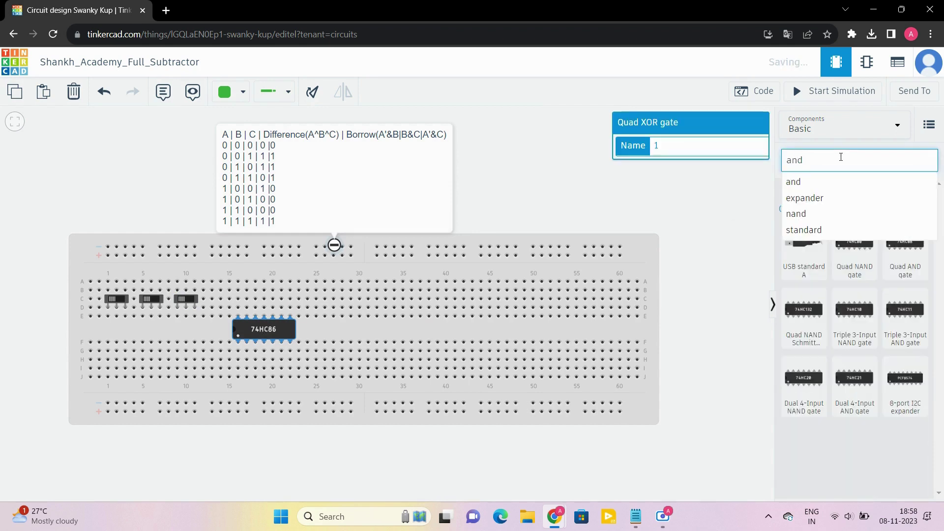
left_click(828, 181)
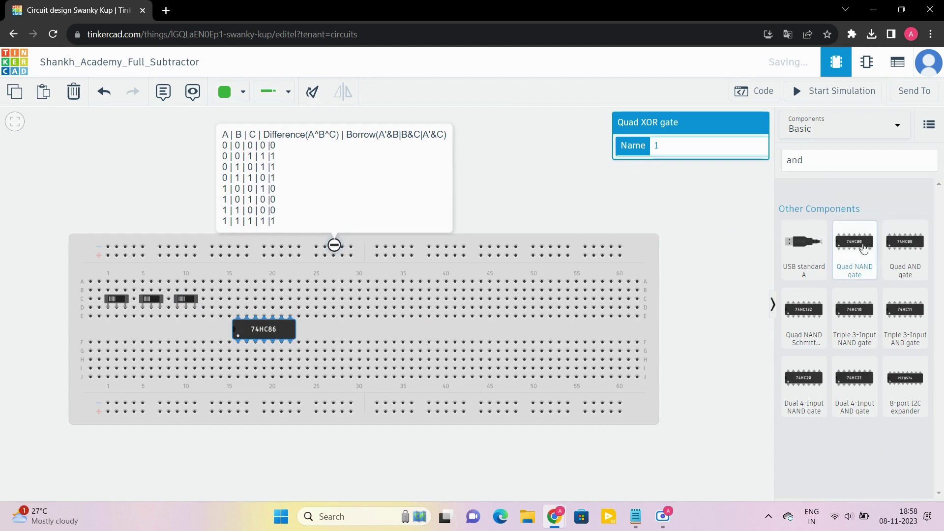
left_click_drag(873, 263, 350, 328)
left_click_drag(904, 250, 435, 330)
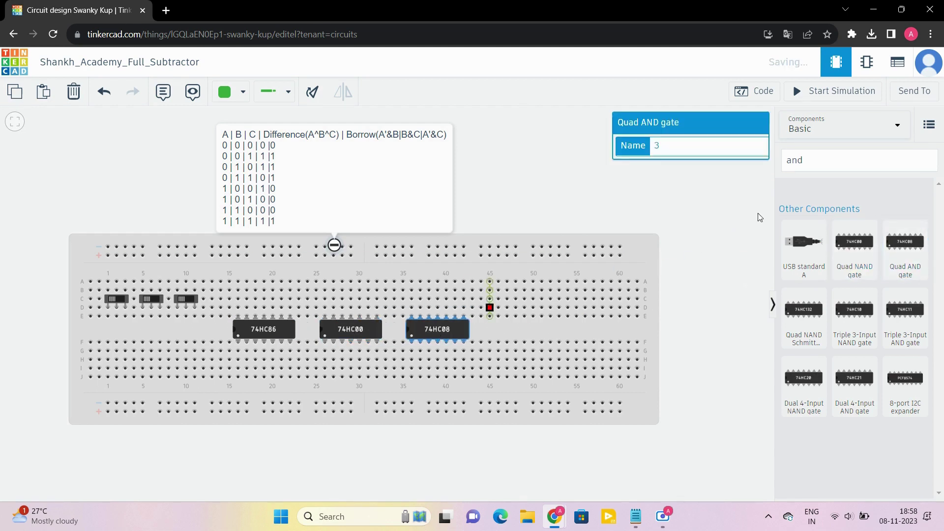
Find the Quad OR gate (74HC32) and place it across the centre gap beside the AND gate, starting at column 46
left_click(815, 165)
key("BackSpace")
type("o")
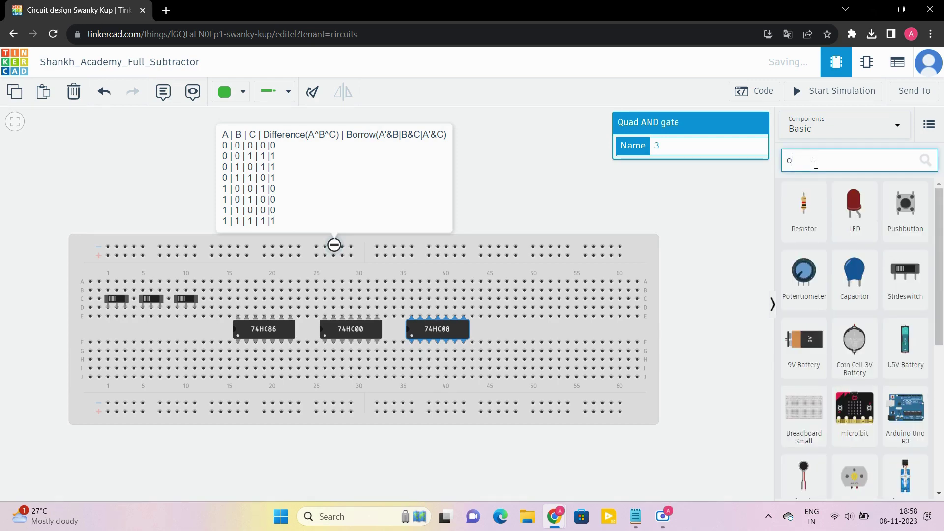
type("r")
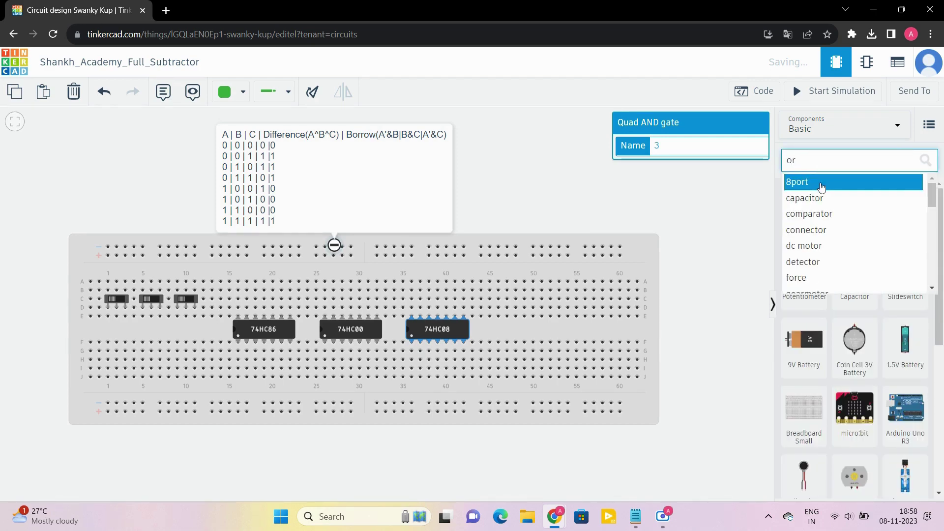
type(" g")
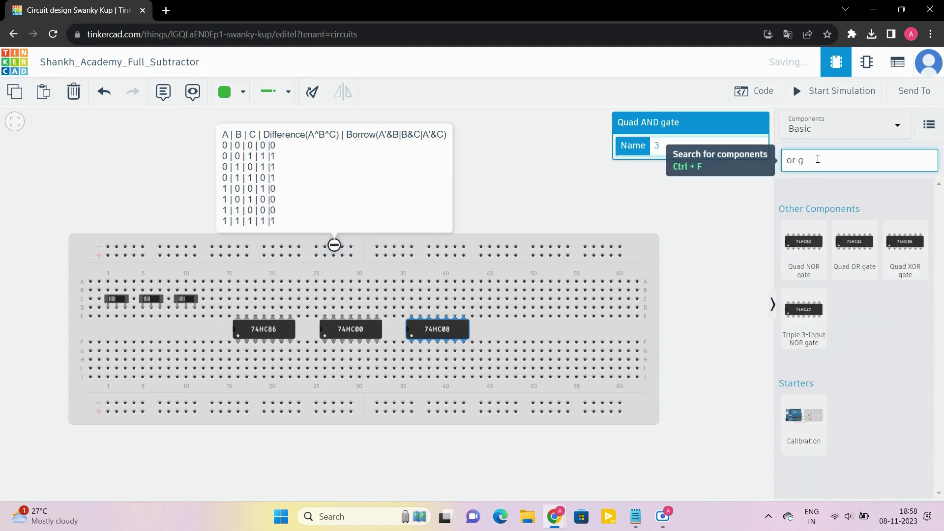
left_click_drag(859, 245, 524, 330)
Place two red LEDs near column 60 and a resistor below each one, bridging the centre gap in columns 58 and 61
left_click(846, 164)
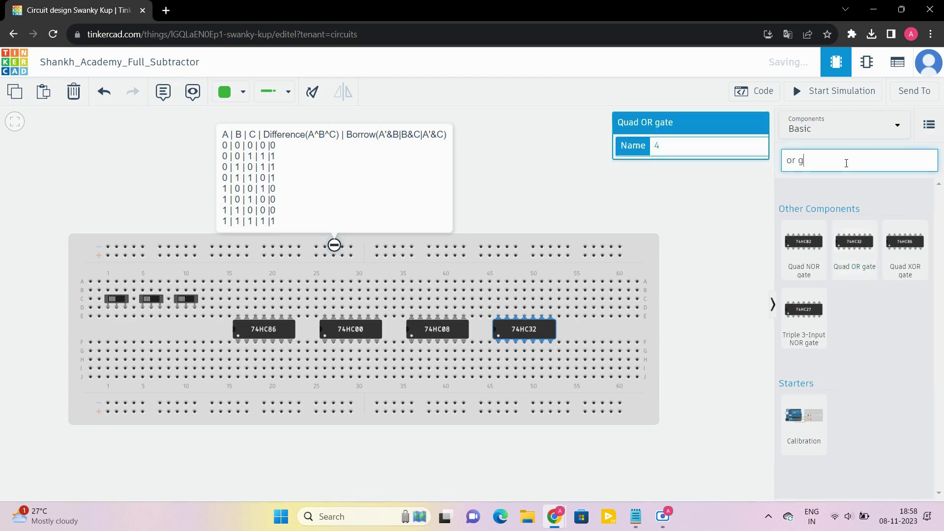
key("BackSpace")
key("BackSpace")
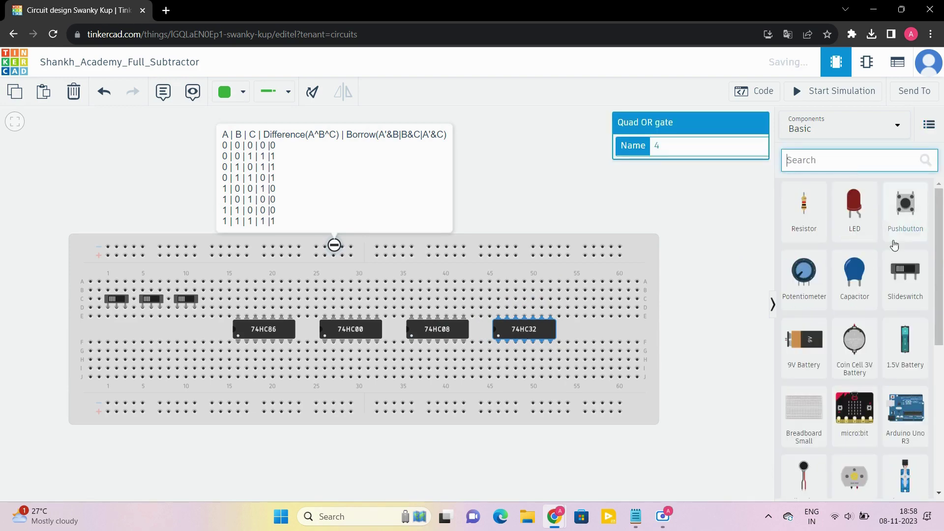
left_click_drag(854, 209, 601, 311)
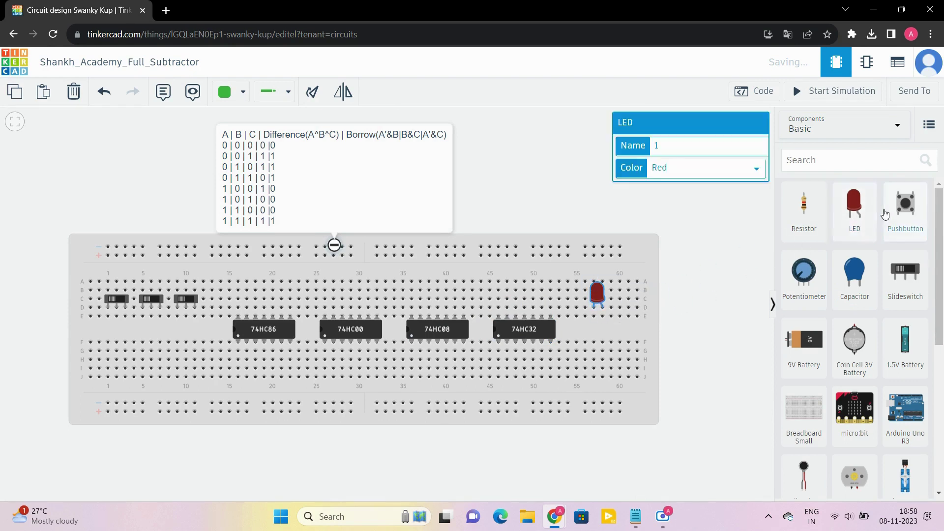
left_click_drag(855, 209, 629, 309)
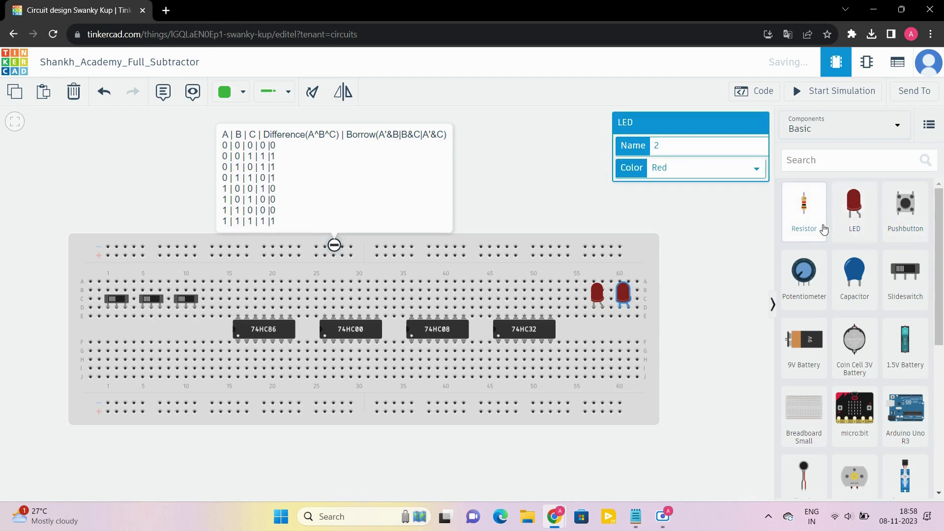
left_click_drag(804, 209, 628, 334)
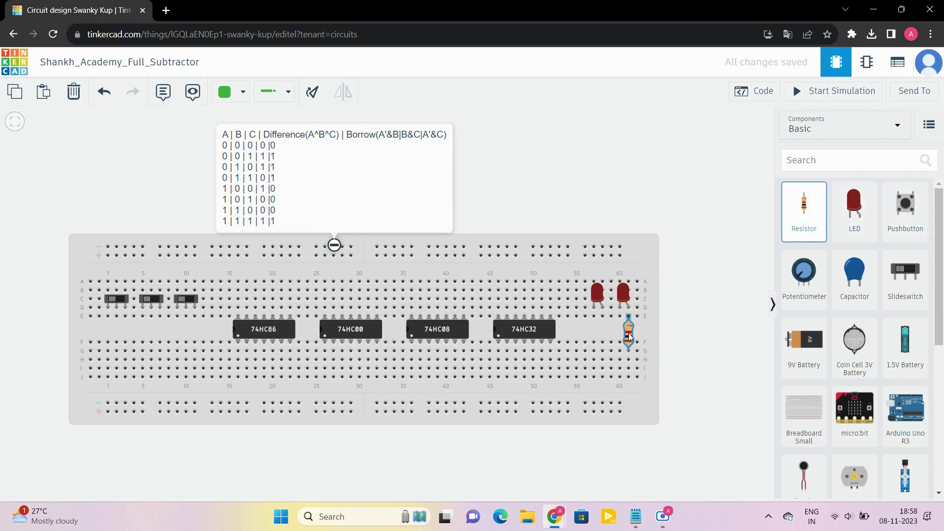
left_click_drag(806, 201, 607, 340)
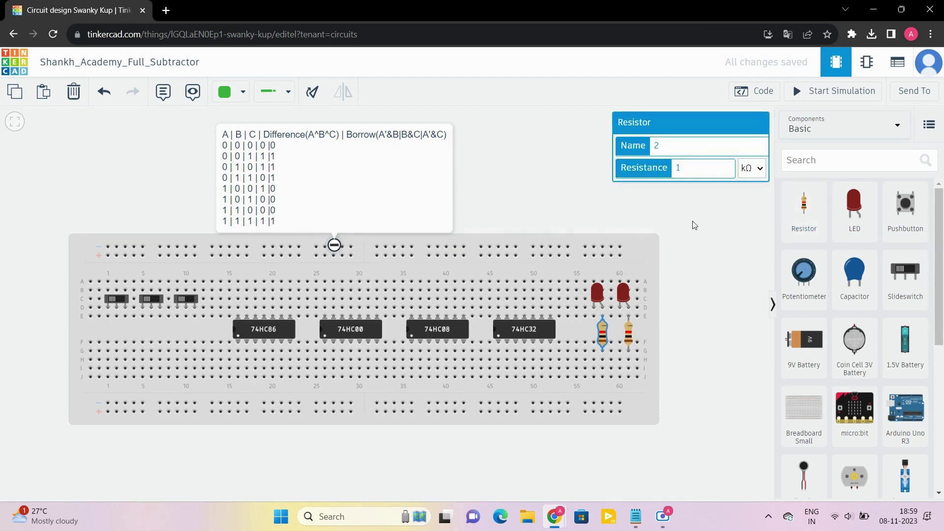
Find the Power Supply component and place it above the breadboard's first columns, beside the truth table note
left_click(844, 170)
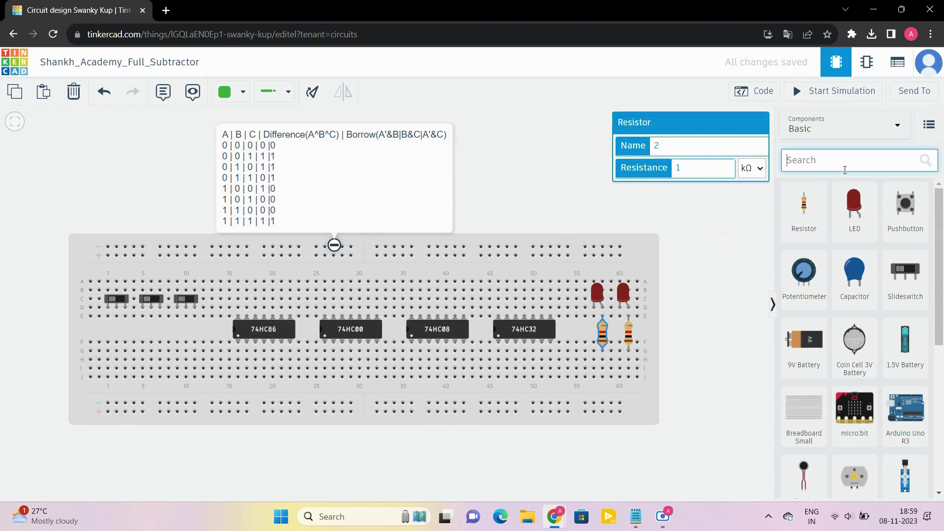
type("power")
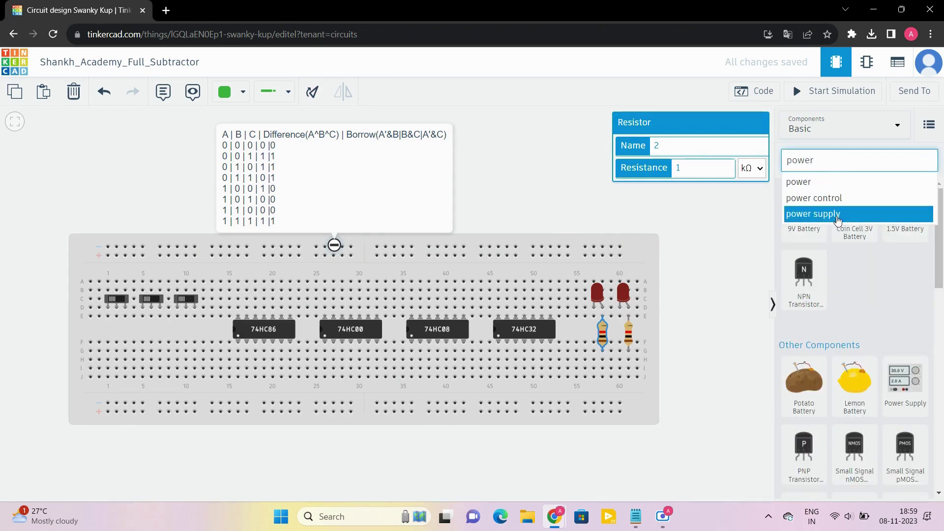
left_click(838, 220)
left_click_drag(803, 248, 137, 224)
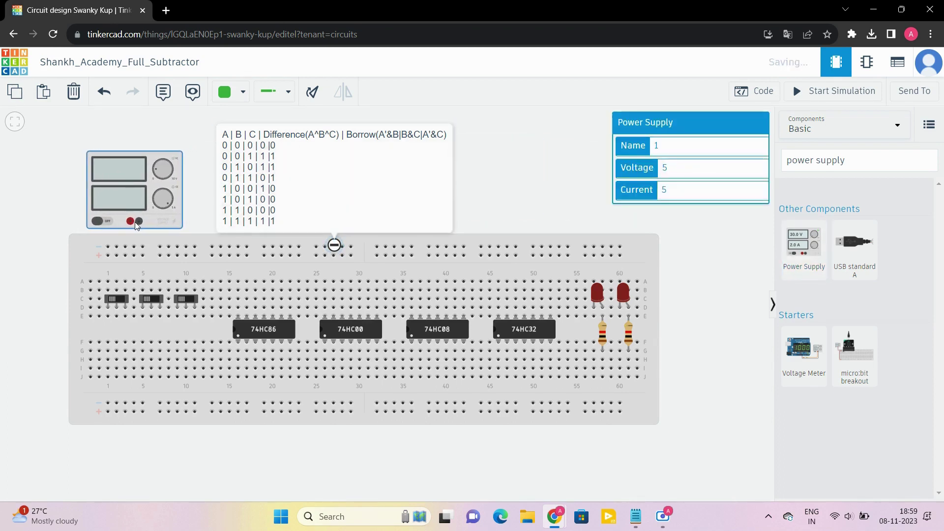
left_click(855, 162)
key("BackSpace")
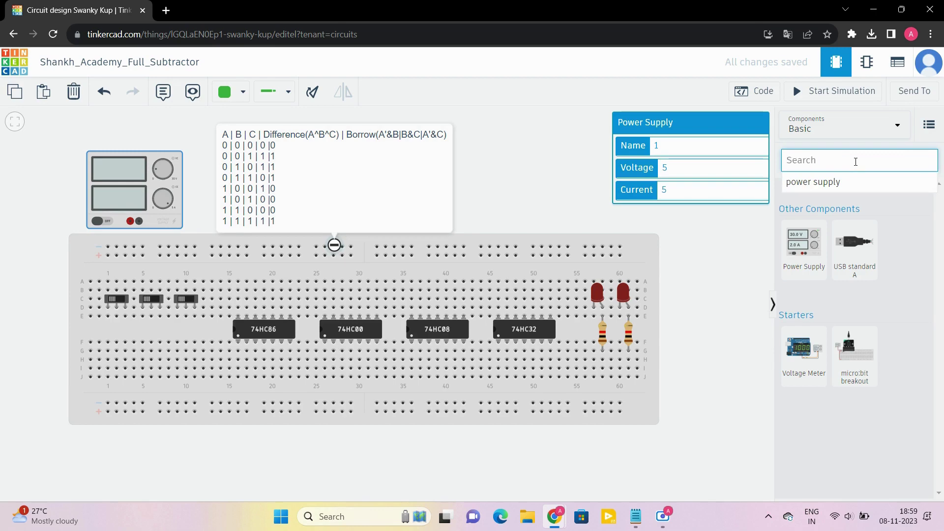
left_click(724, 248)
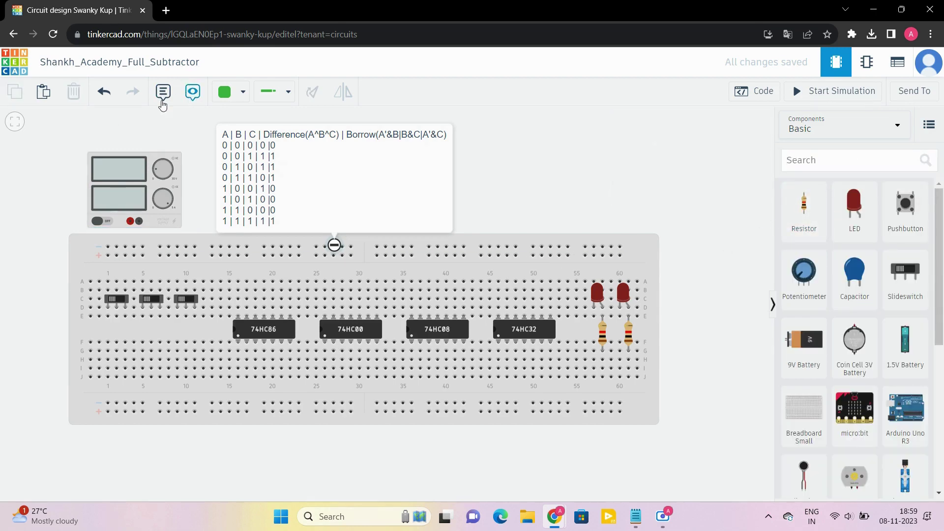
Set the wire colour to black and connect the power supply's negative terminal to the breadboard's upper negative rail
left_click(234, 101)
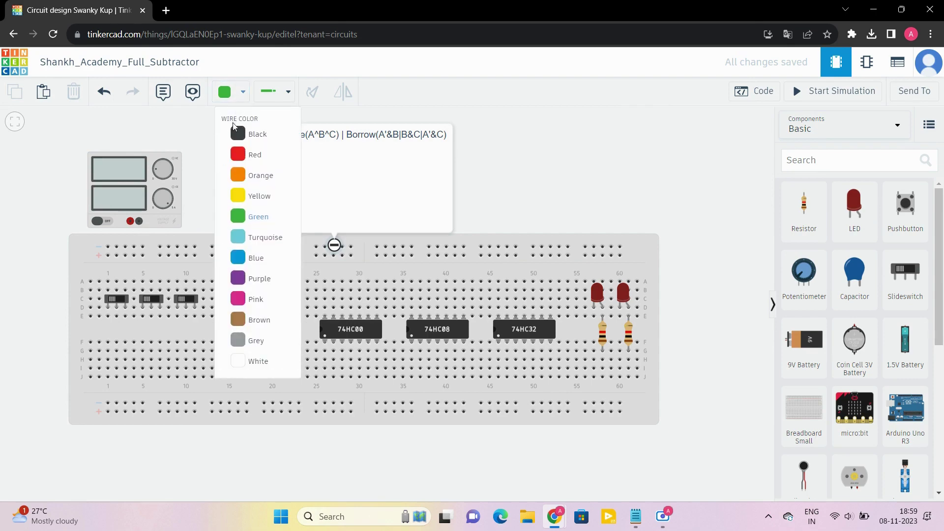
left_click(239, 132)
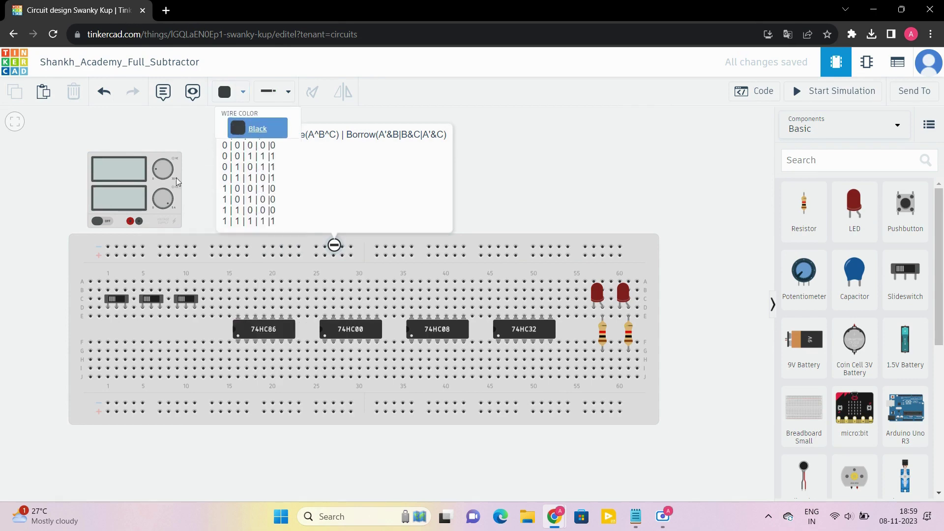
left_click(140, 221)
left_click(143, 247)
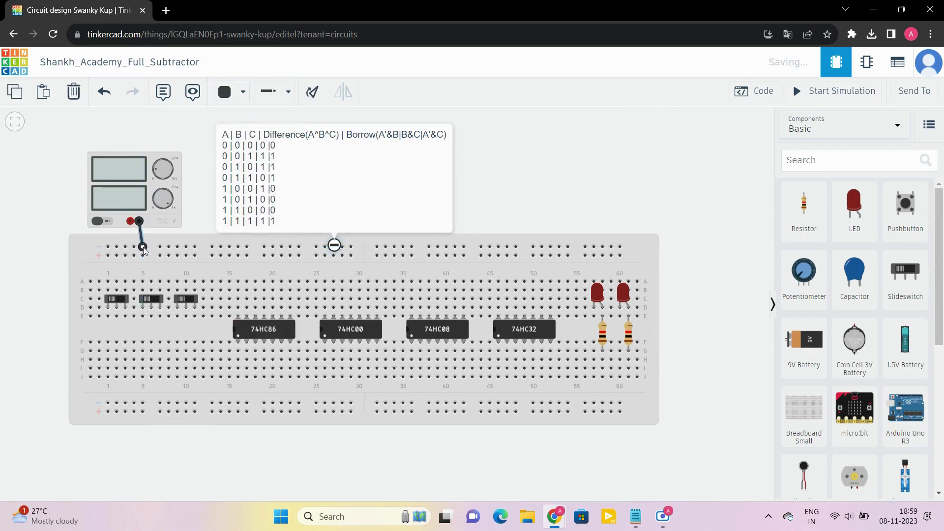
Wire columns 3, 7 and 11, at the second end terminals of the three slideswitches, to the upper negative rail in black
left_click(125, 281)
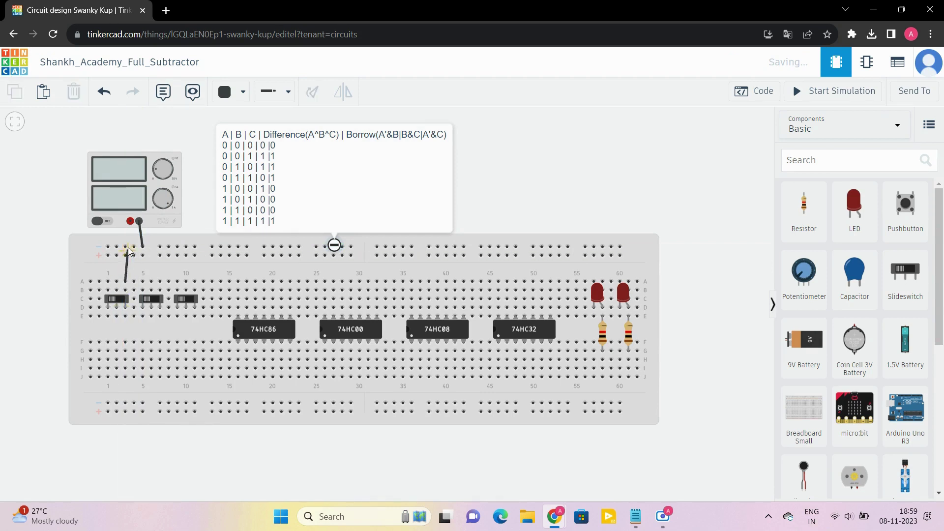
left_click(125, 247)
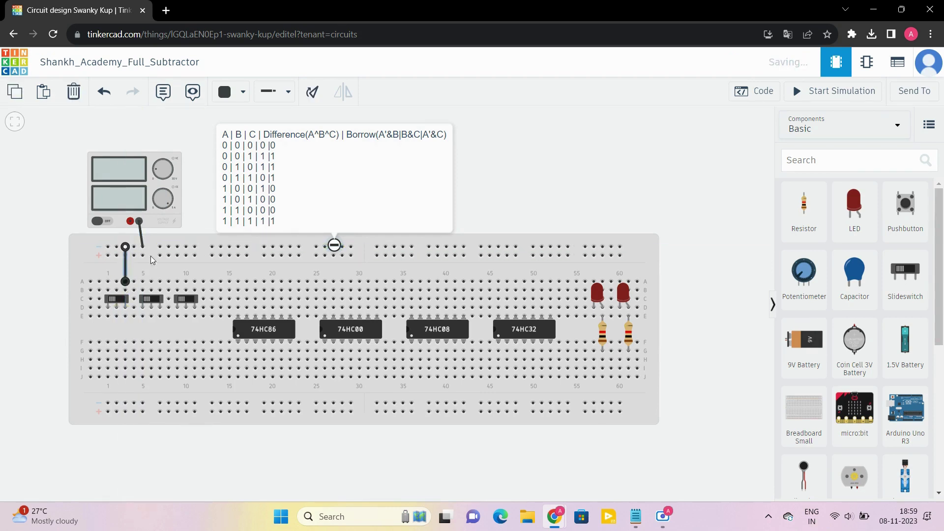
left_click(160, 282)
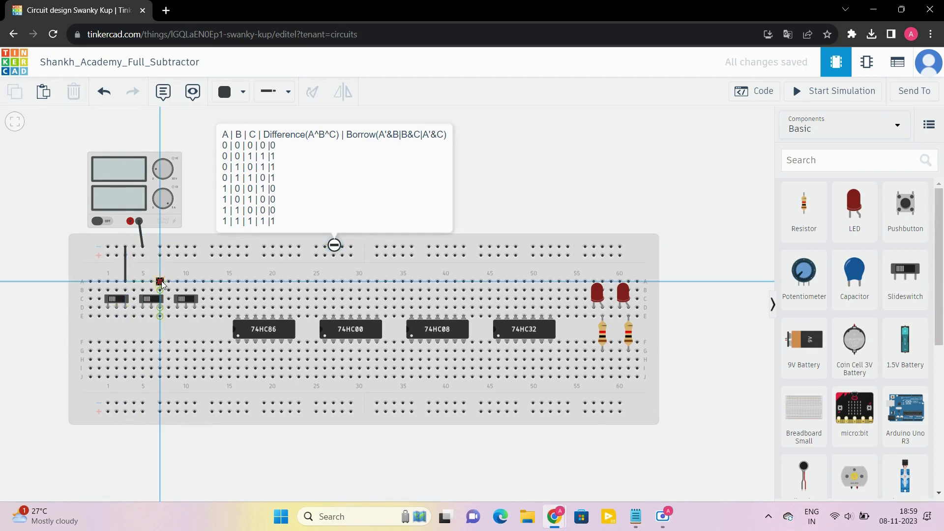
left_click(160, 247)
left_click(194, 281)
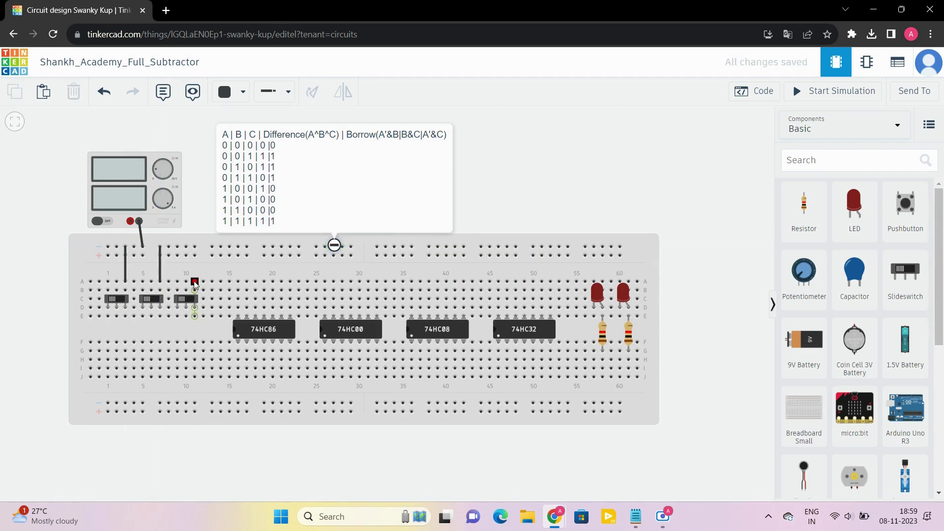
left_click(195, 247)
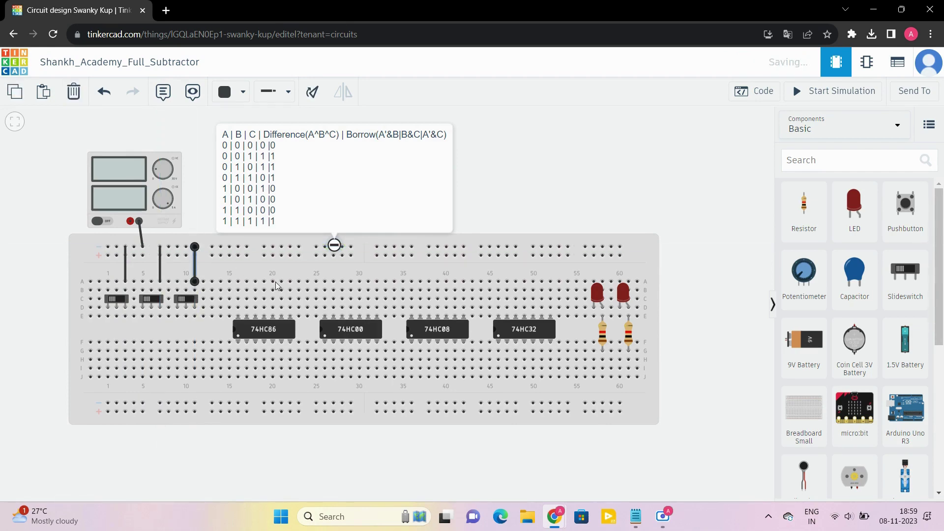
Ground the 74HC86 by running a black wire from column 22 below the gap, around the chip's end, to the upper negative rail
left_click(289, 351)
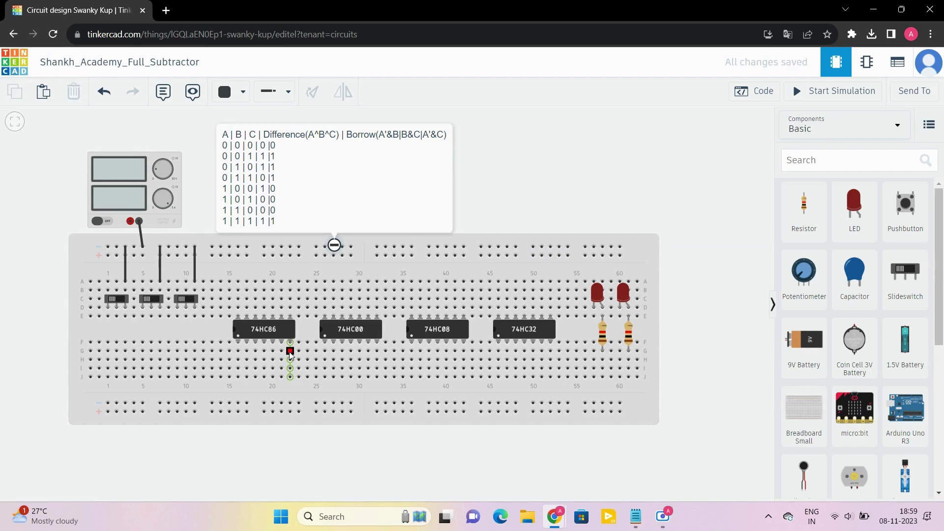
left_click(305, 331)
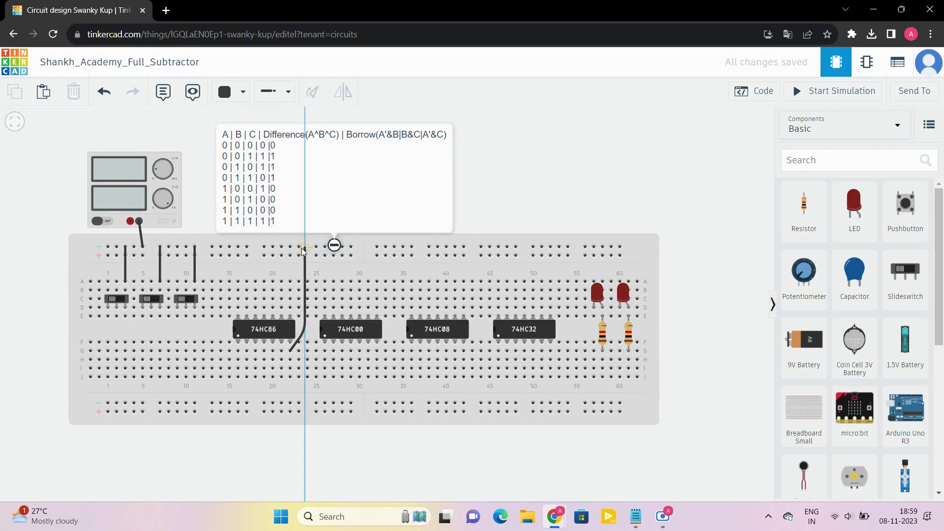
left_click(299, 247)
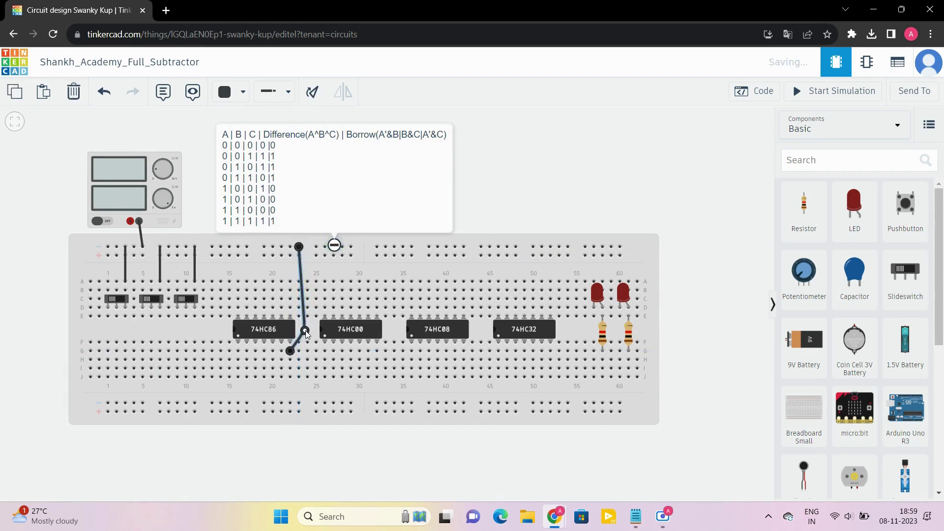
left_click_drag(304, 331, 303, 333)
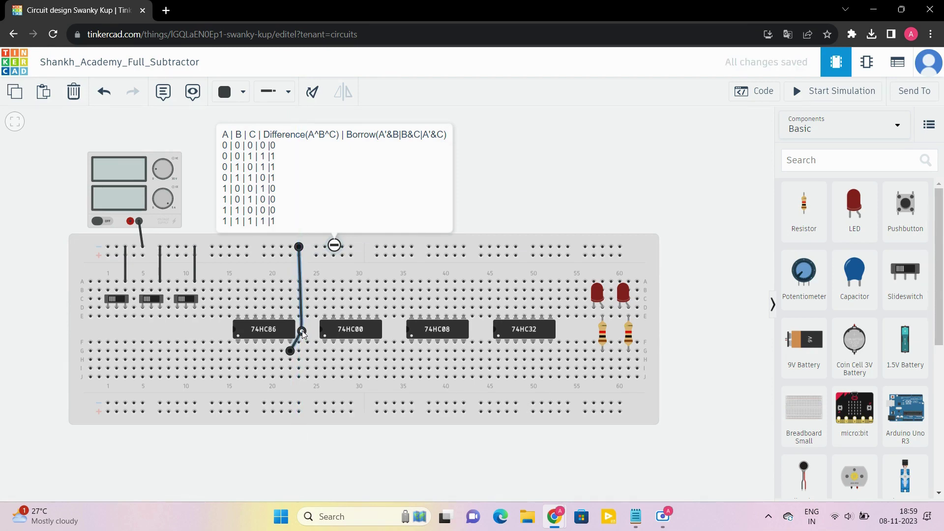
Ground the 74HC00 with a bent black wire from column 32 below the gap, around the chip, to the upper negative rail
left_click(311, 331)
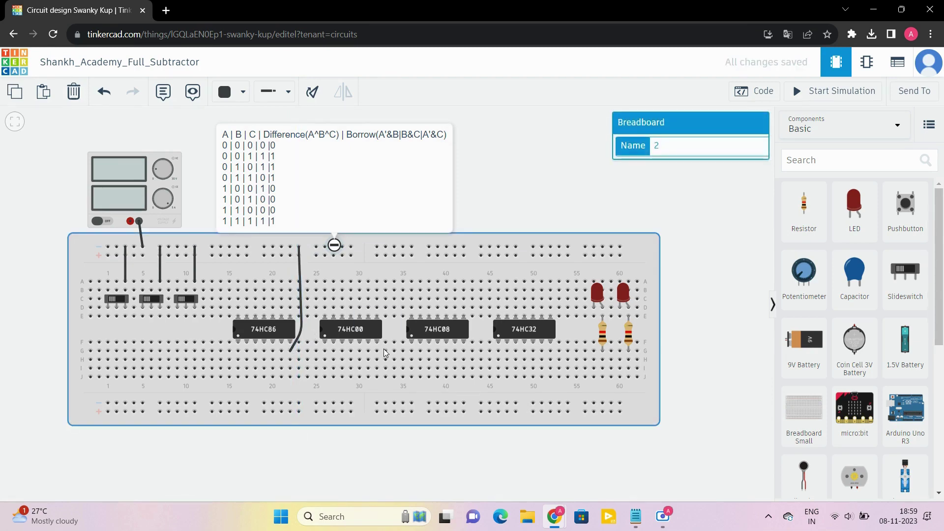
left_click(375, 351)
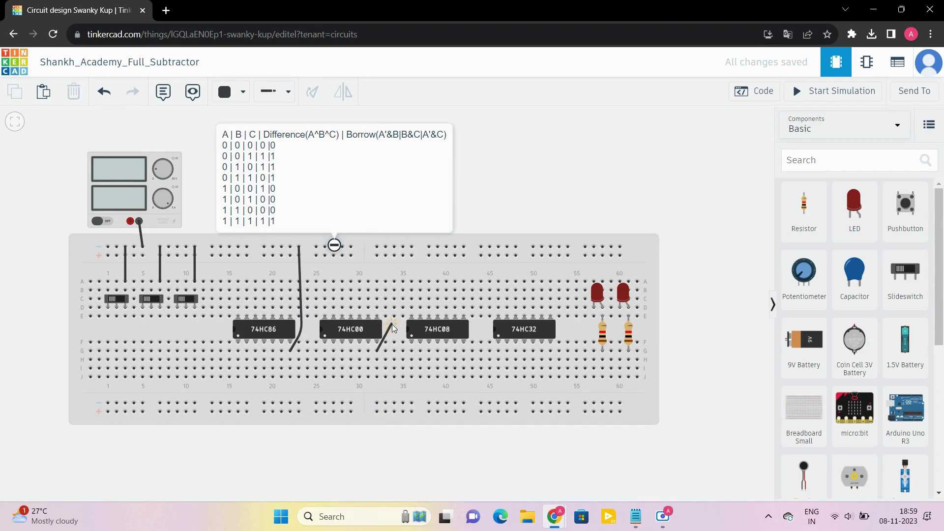
left_click(397, 323)
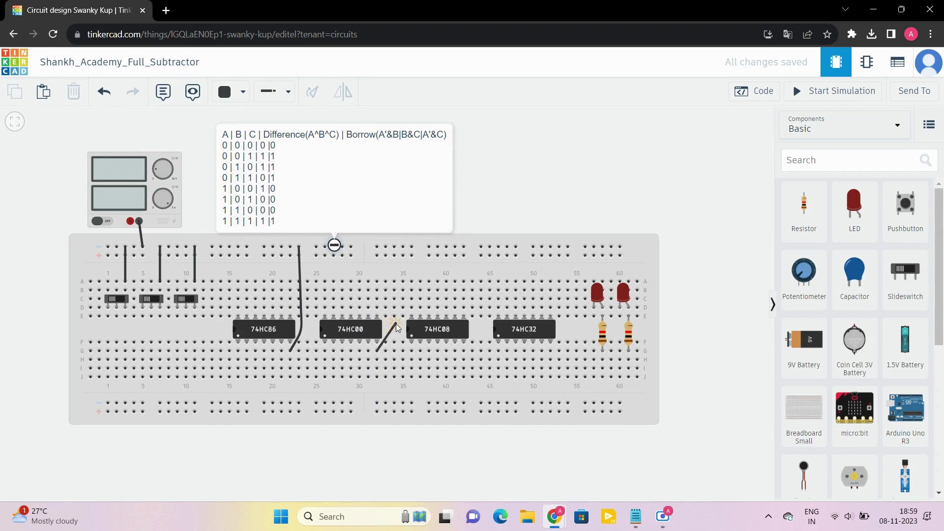
left_click(395, 247)
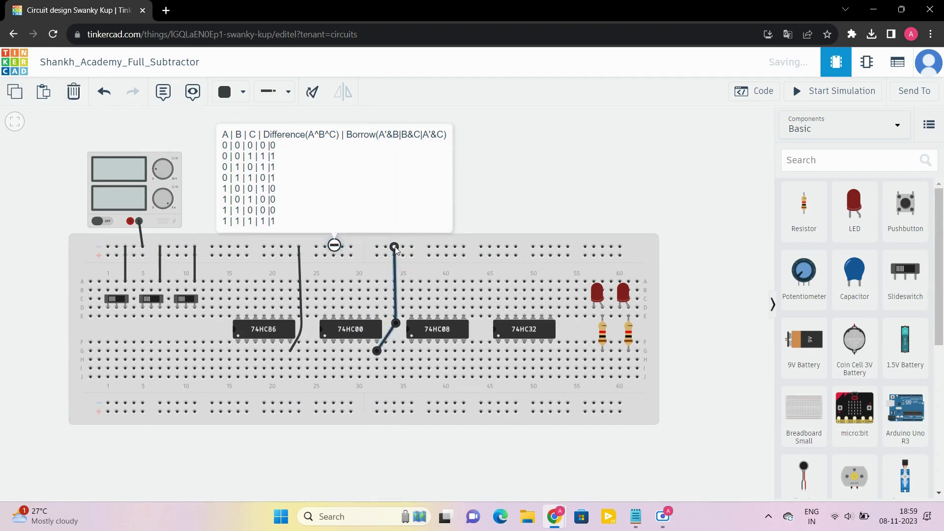
Ground the 74HC08 from column 42 and the 74HC32 from column 52 with bent black wires to the upper negative rail
left_click(476, 328)
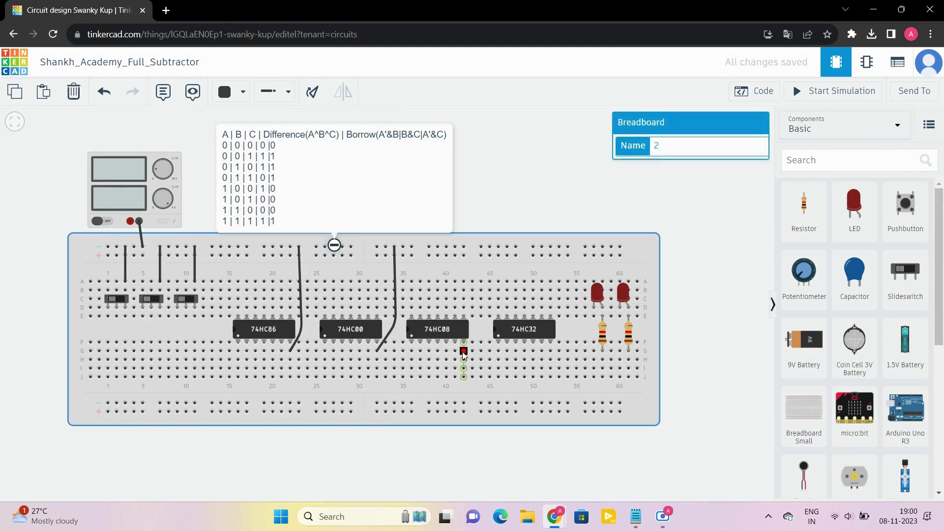
left_click(463, 350)
left_click(479, 331)
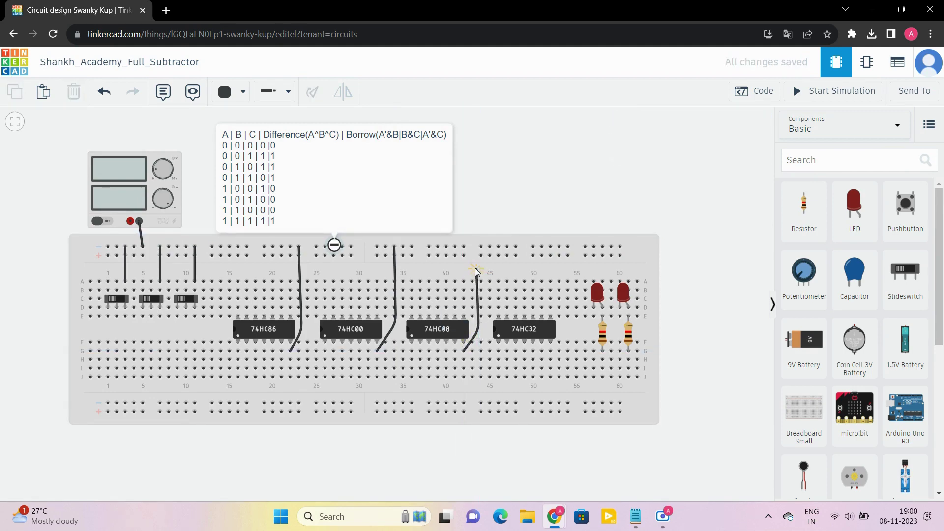
left_click(481, 247)
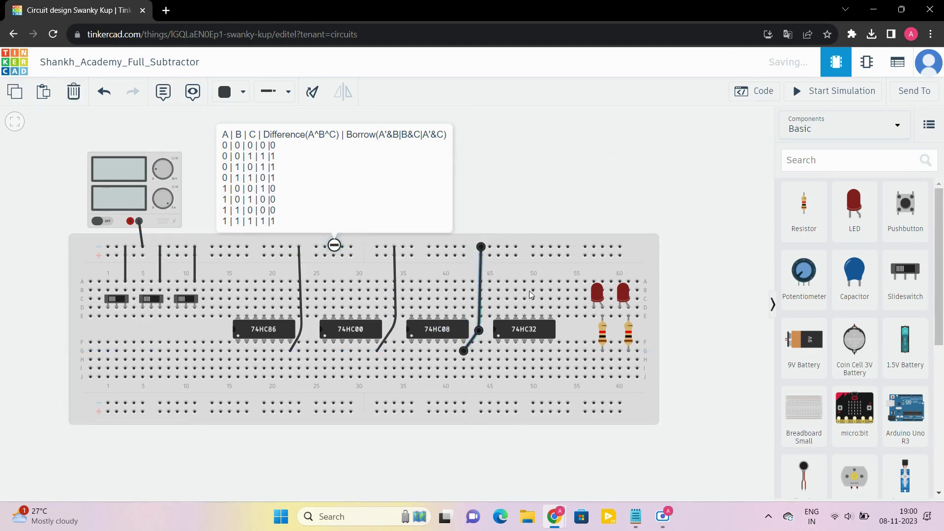
left_click(559, 343)
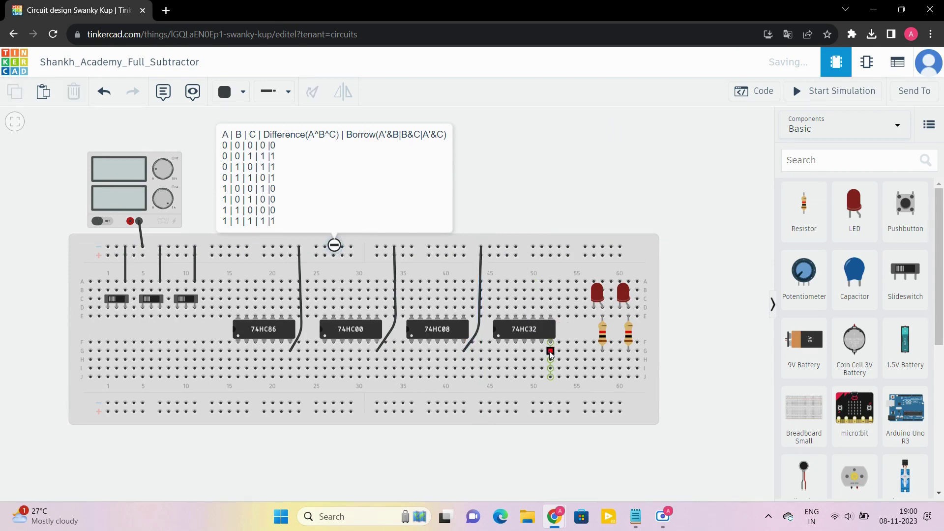
left_click(560, 247)
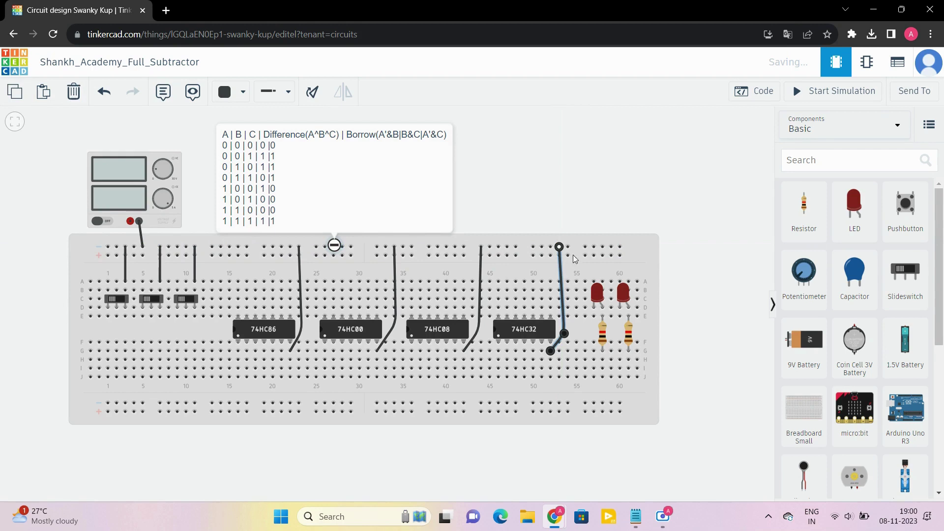
Connect the cathodes of both LEDs, in columns 57 and 60, to the upper negative rail with black wires
left_click(592, 280)
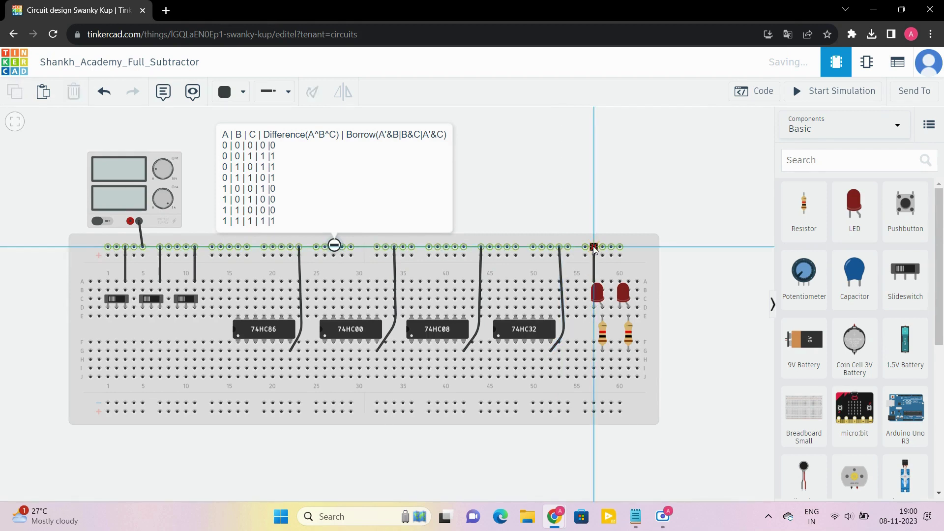
left_click(594, 247)
left_click(621, 281)
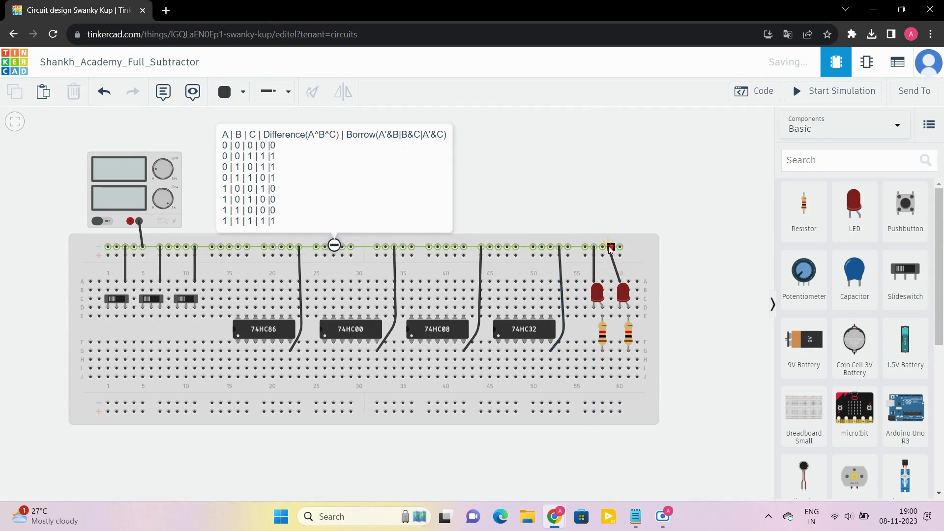
left_click(611, 247)
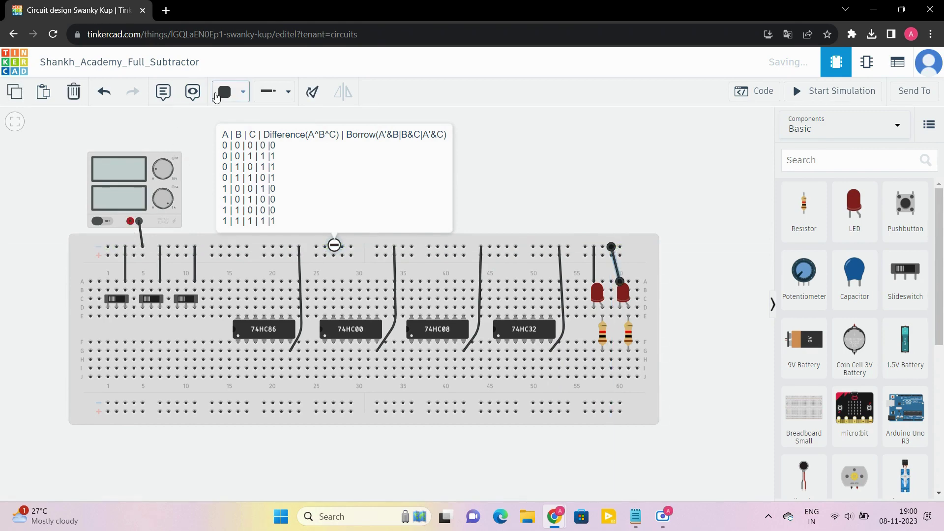
Set the wire colour to red and connect the power supply's positive terminal to the upper positive rail
left_click(231, 92)
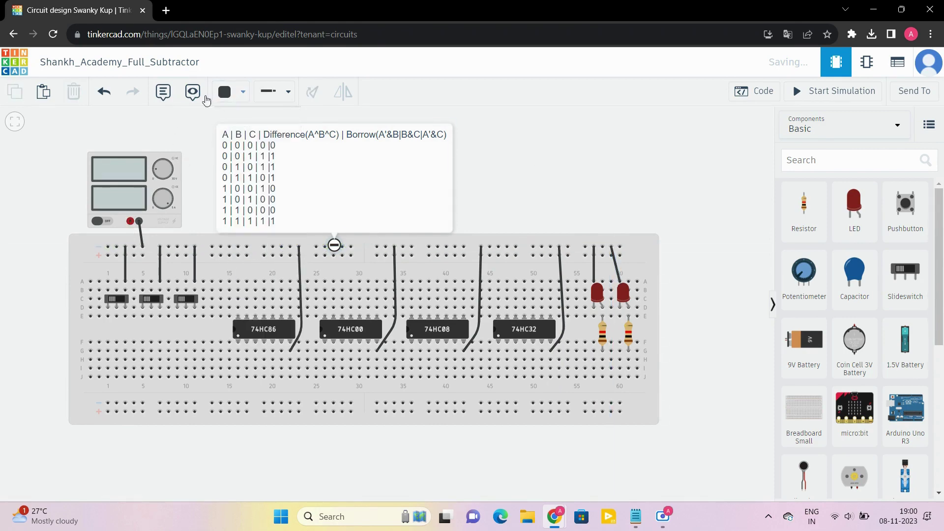
left_click(236, 92)
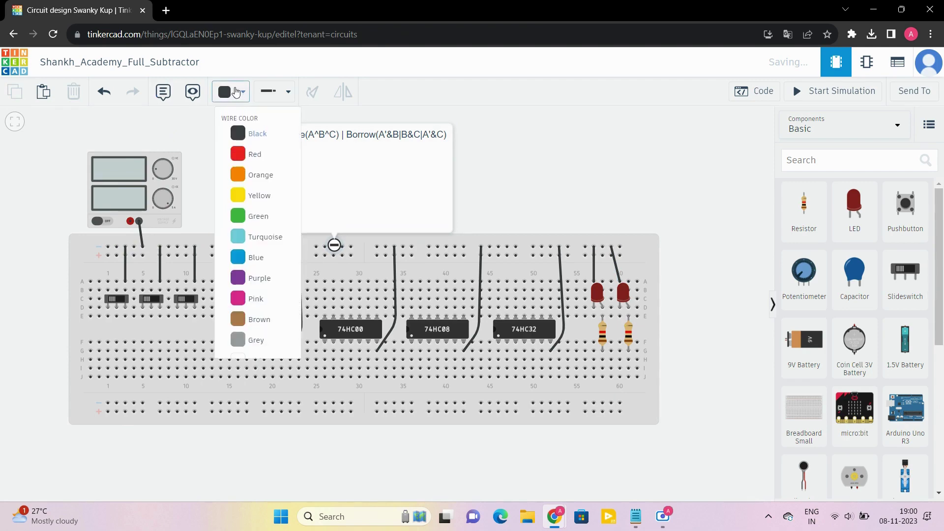
left_click(256, 154)
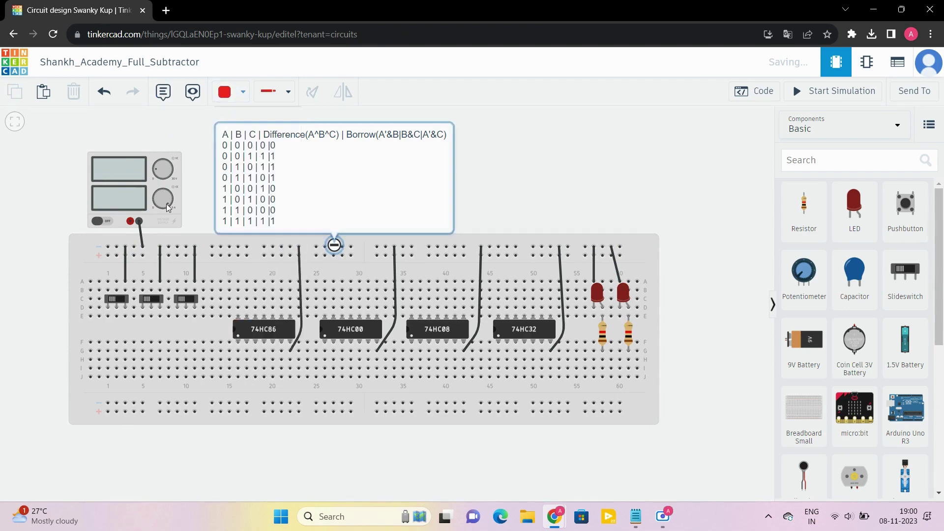
left_click(131, 222)
left_click(134, 255)
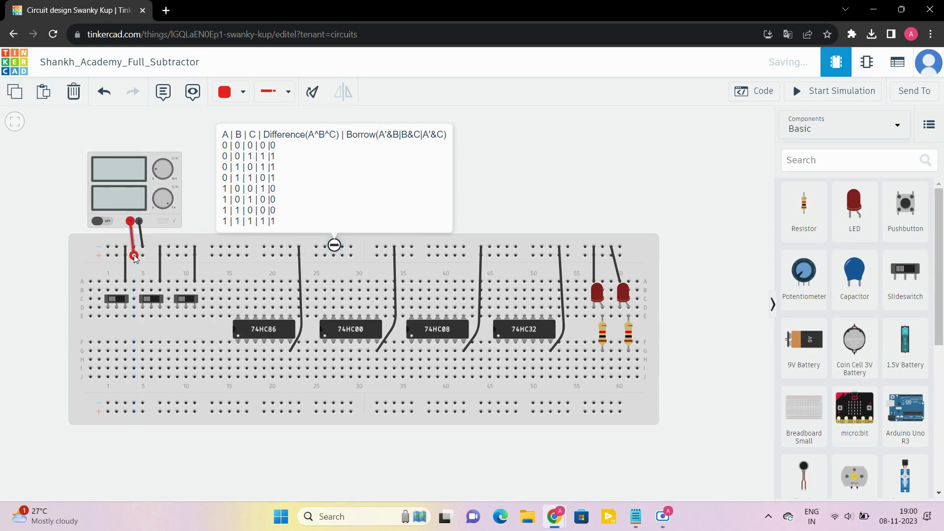
Wire the first terminals of the three slideswitches, in columns 1, 5 and 9, to the upper positive rail in red
left_click(108, 281)
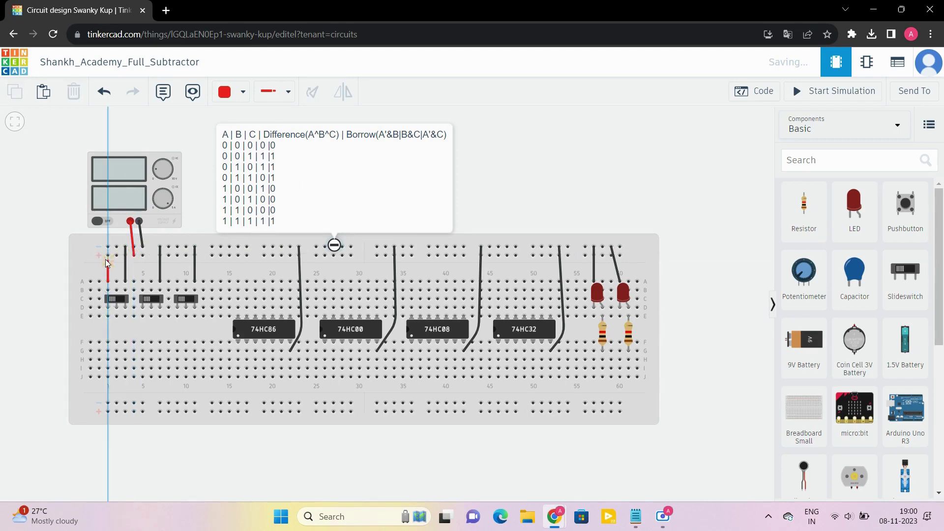
left_click(108, 256)
left_click(143, 281)
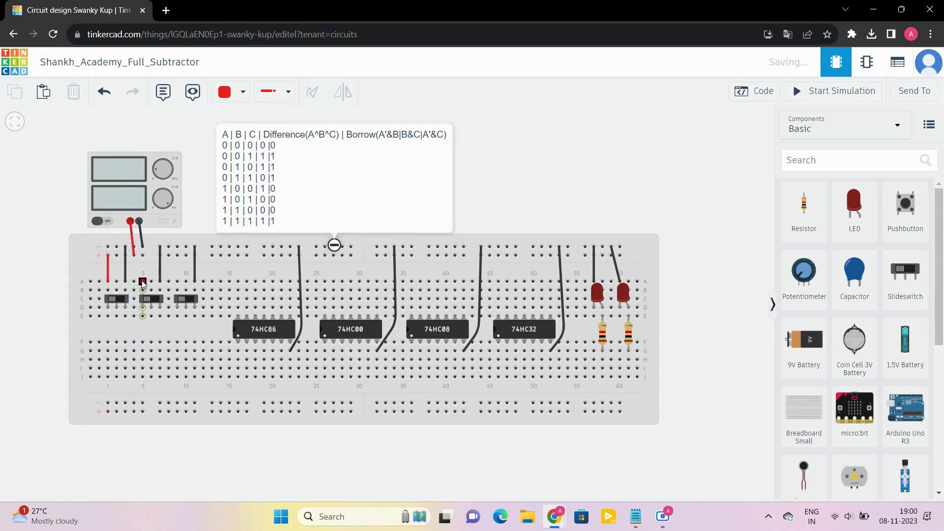
left_click(142, 255)
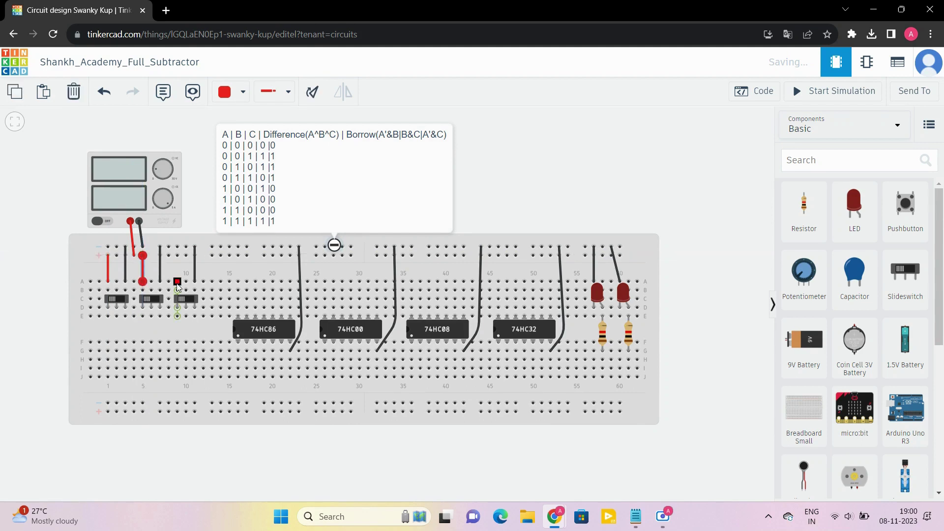
left_click(177, 281)
left_click(177, 255)
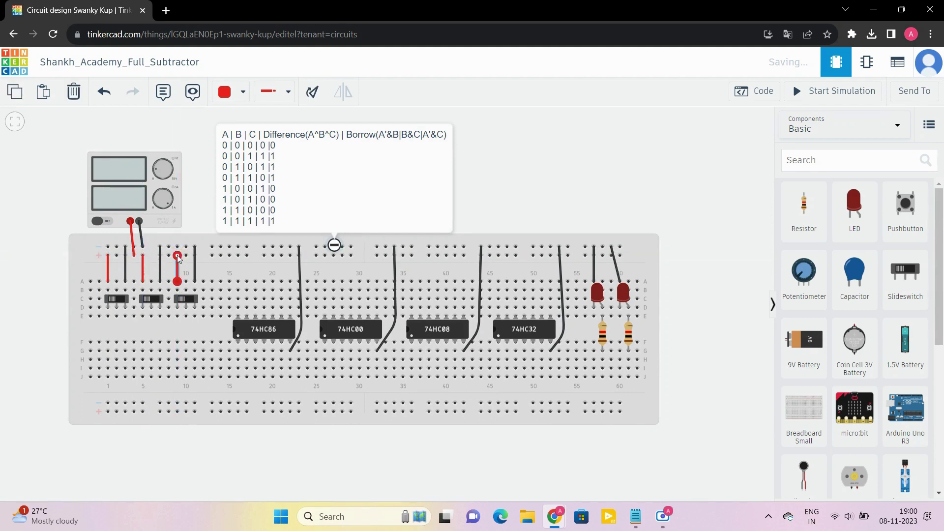
Wire the supply pins of all four logic ICs, in columns 16, 26, 36 and 46, to the upper positive rail in red
left_click(237, 283)
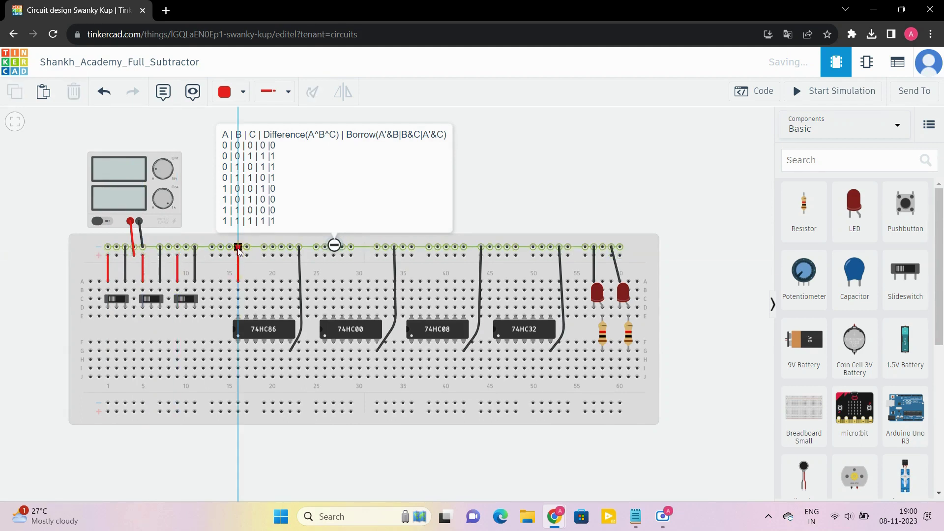
left_click(238, 255)
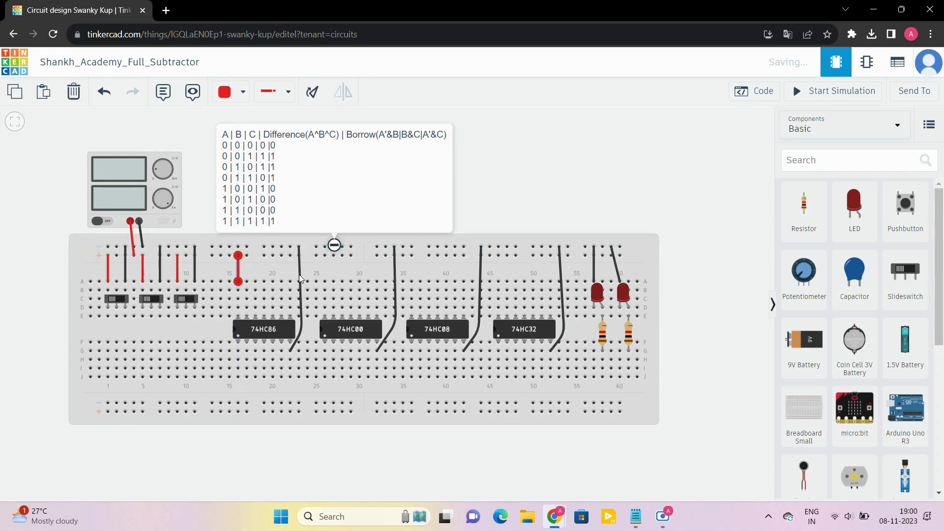
left_click(325, 283)
left_click(324, 255)
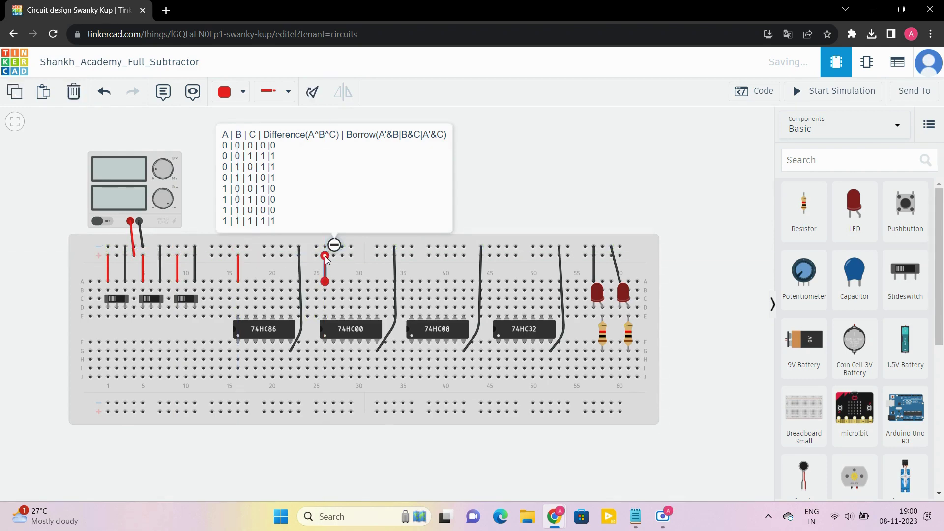
left_click(411, 282)
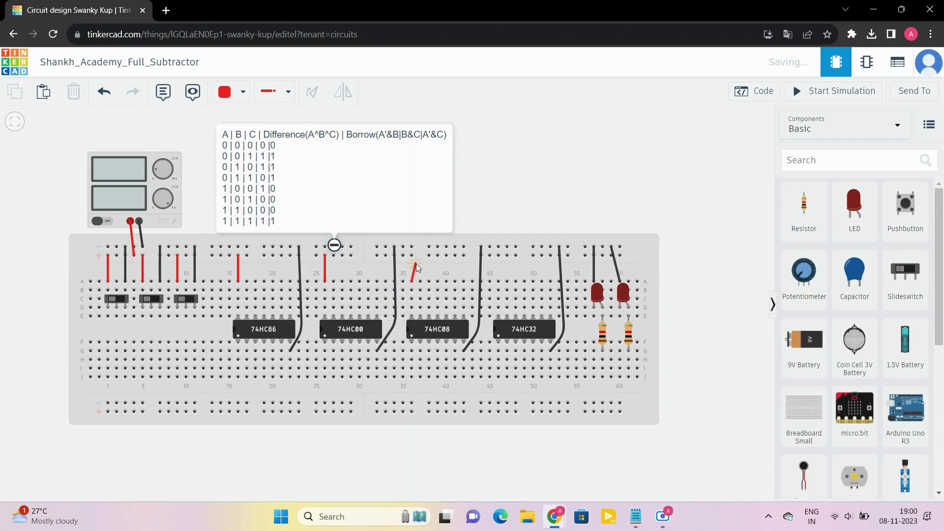
left_click(412, 256)
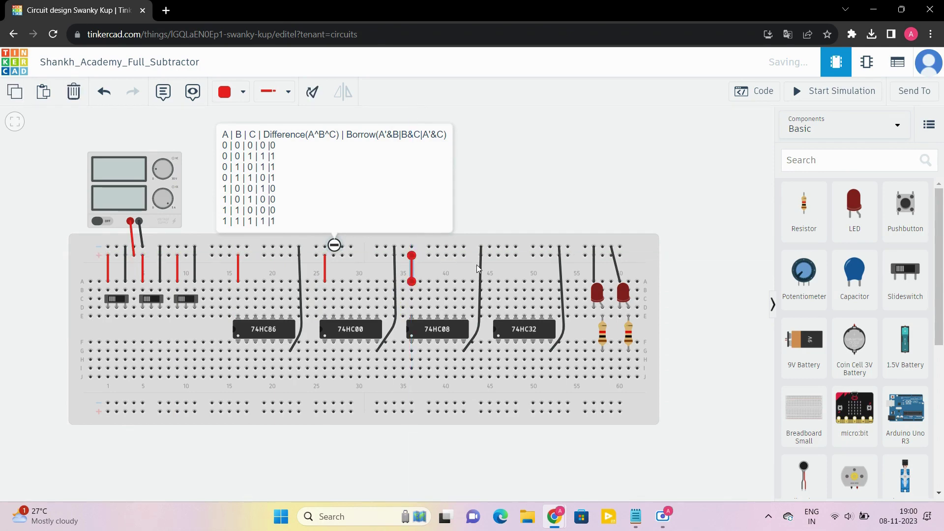
left_click(498, 282)
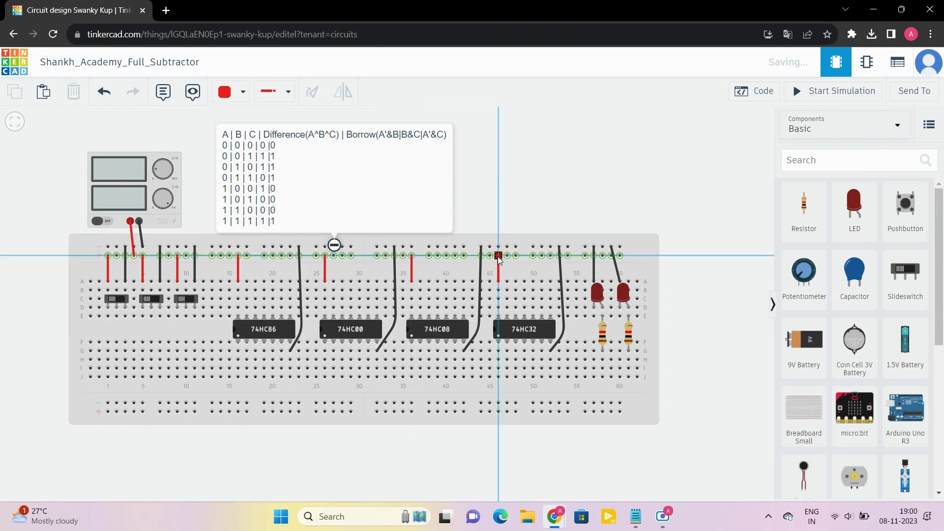
left_click(497, 255)
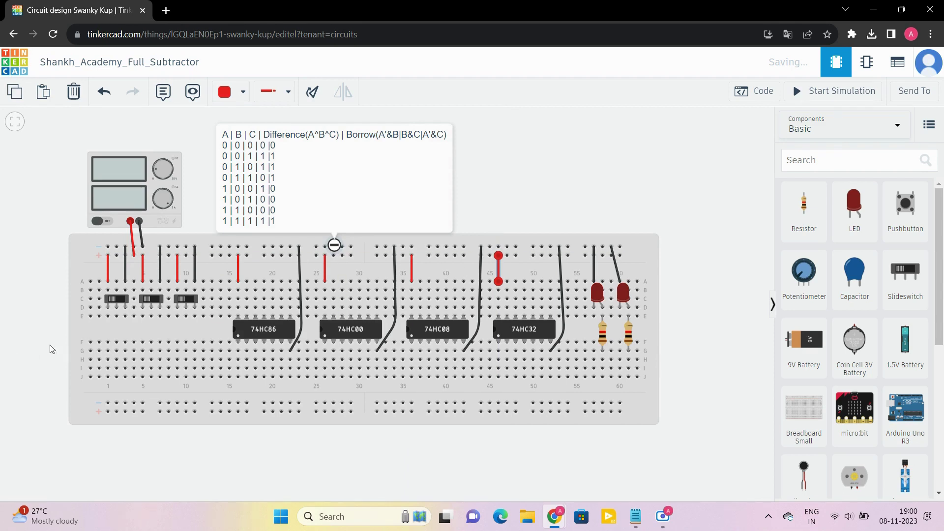
left_click(613, 187)
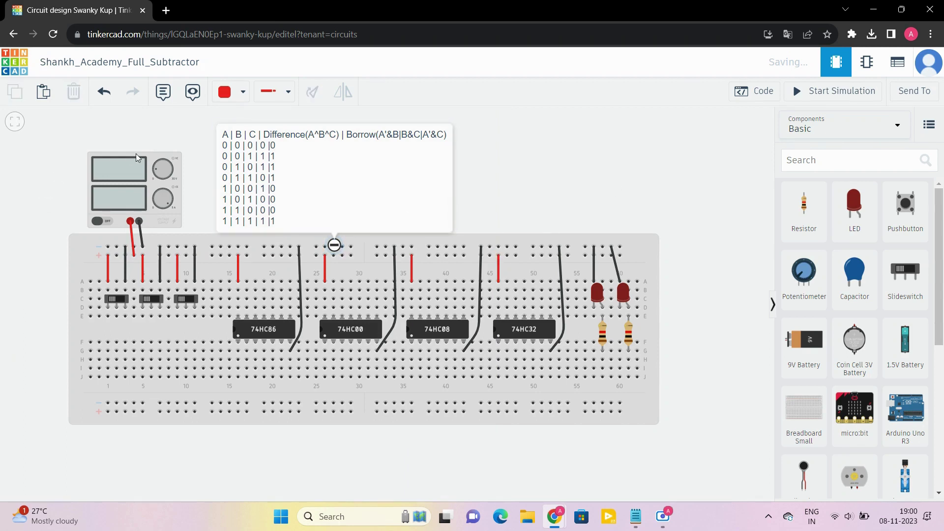
In green, bridge the first slideswitch's middle terminal from E2 to F2 and connect column 2 to the 74HC86 in column 16 along row G
left_click(230, 92)
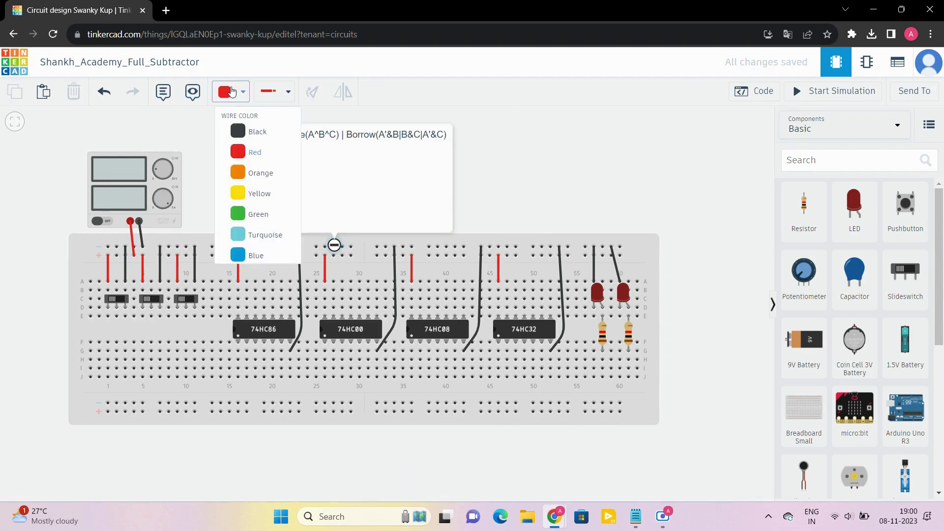
left_click(256, 216)
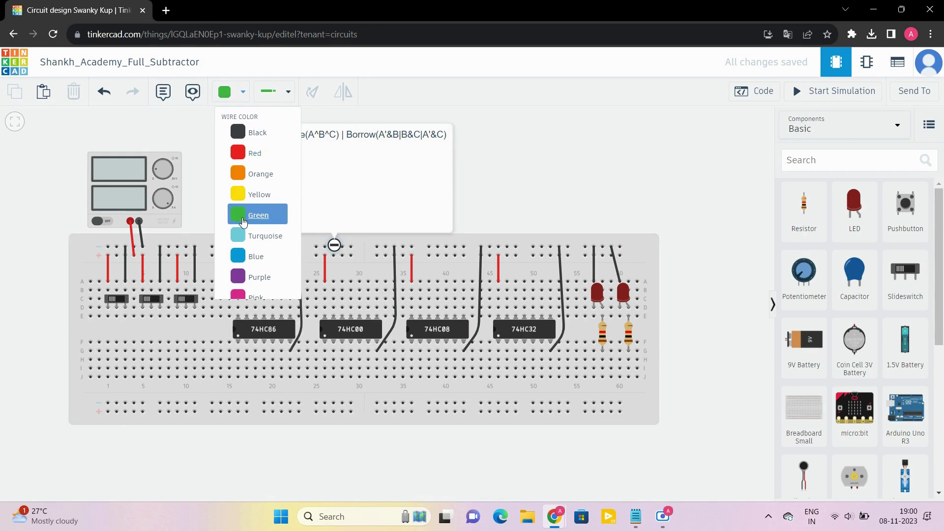
left_click(116, 317)
left_click(117, 344)
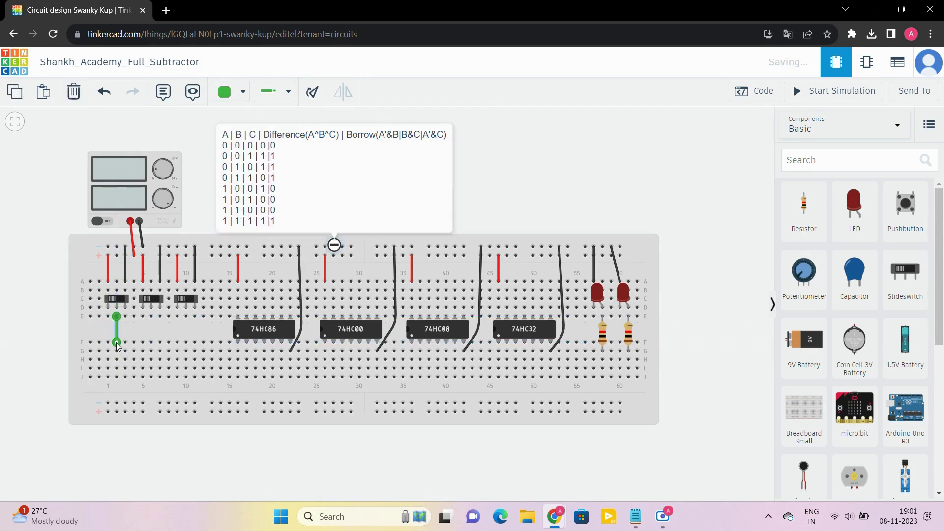
left_click(146, 330)
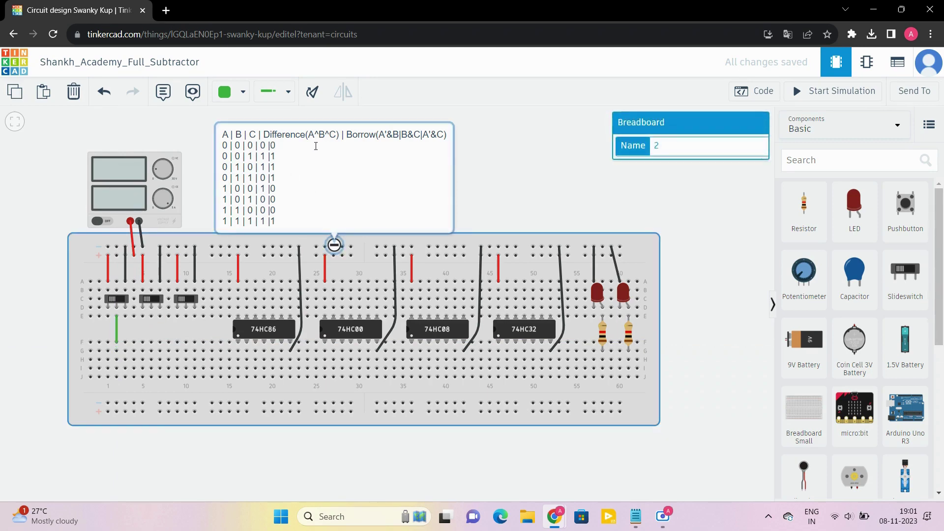
left_click(238, 351)
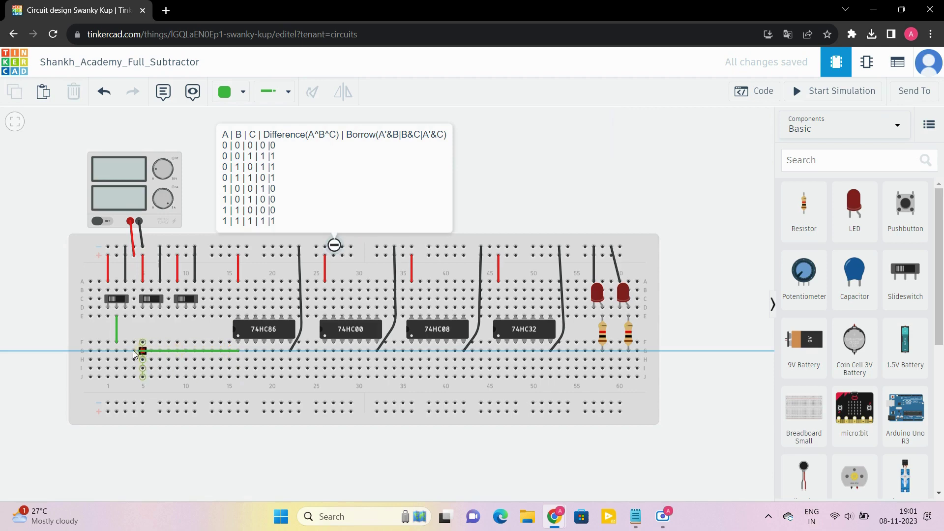
left_click(116, 351)
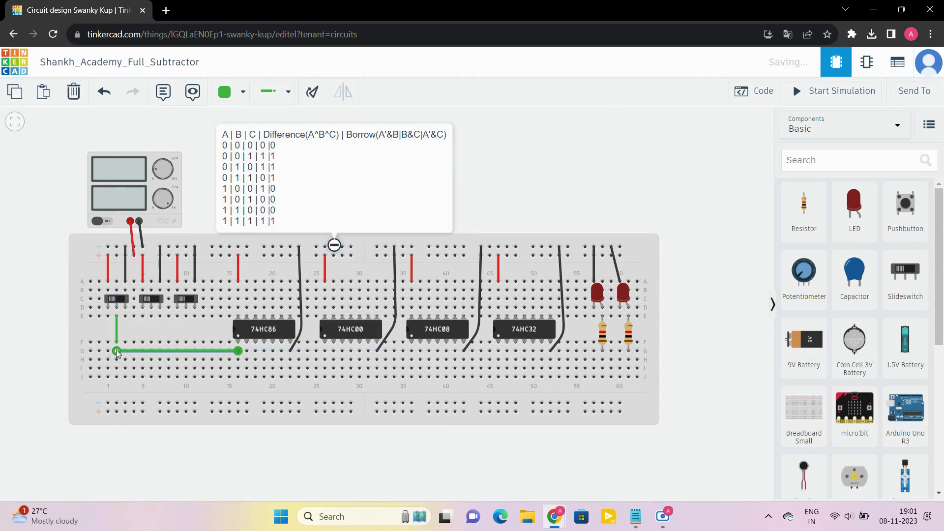
left_click(148, 332)
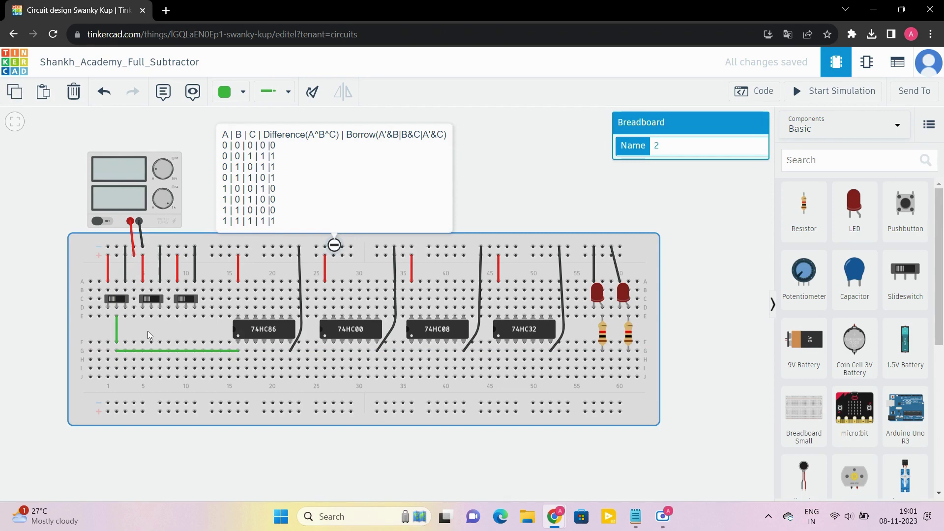
Extend the green signal along row G from column 16 to the 74HC00 inputs in columns 26 and 27
left_click(324, 351)
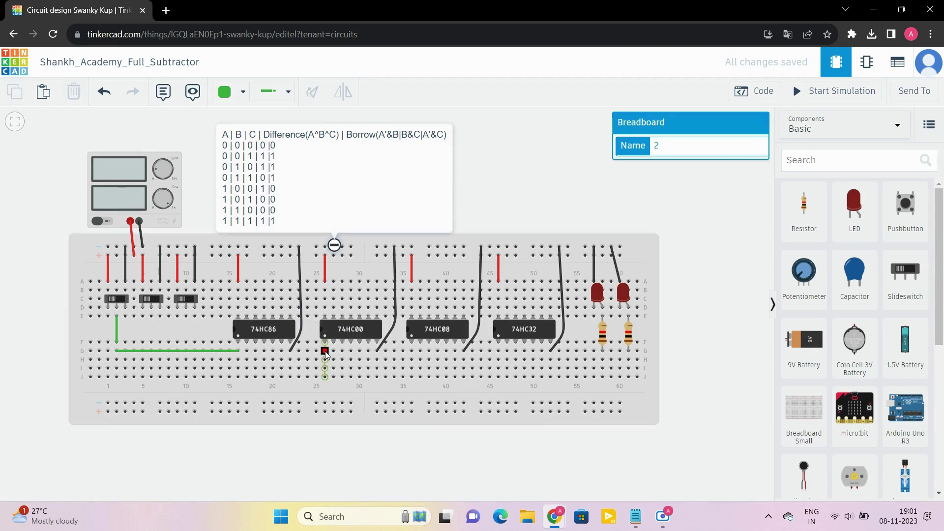
left_click(238, 350)
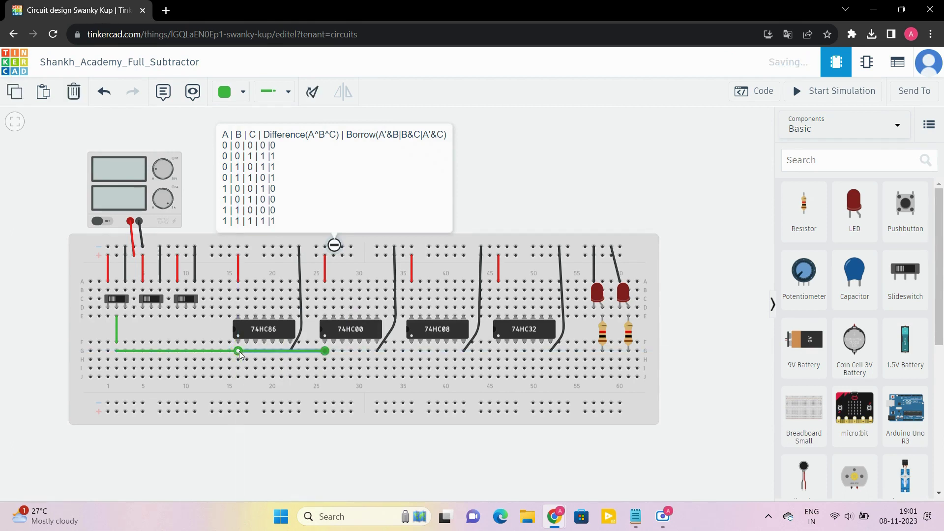
left_click(333, 351)
left_click(325, 351)
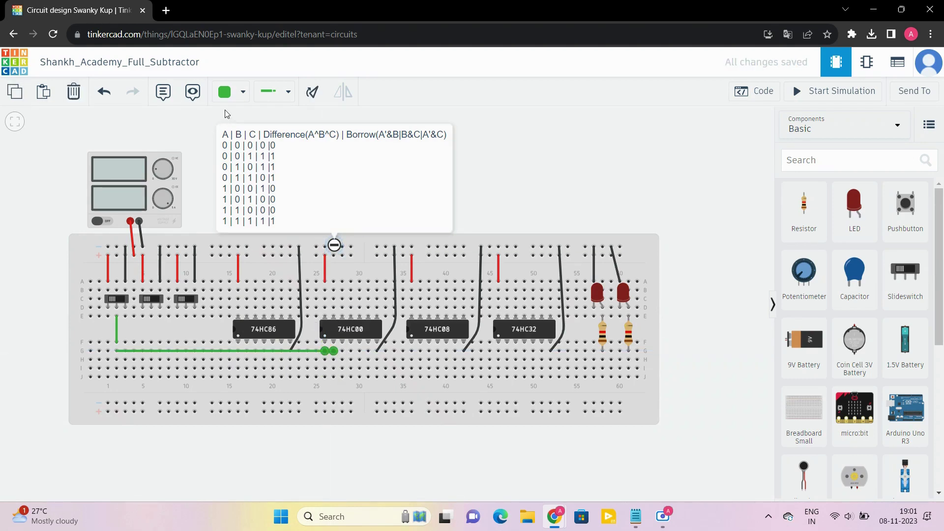
Connect the 74HC00 output in column 28 to the 74HC08 input in column 36 with a green wire along row G
left_click(342, 343)
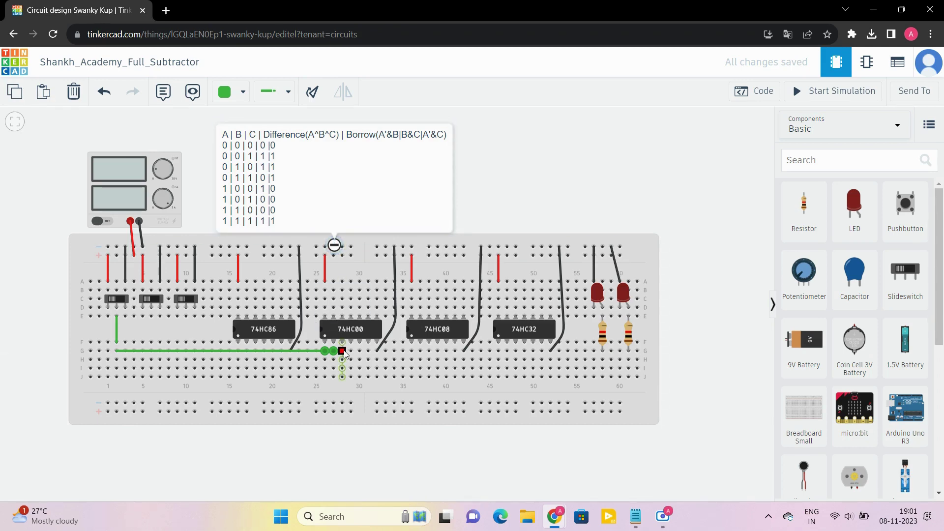
left_click(412, 352)
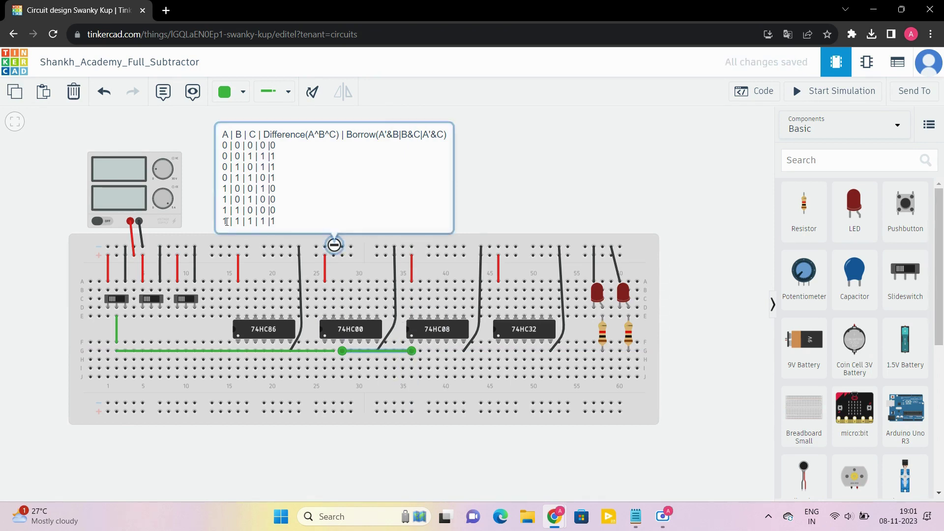
left_click(210, 180)
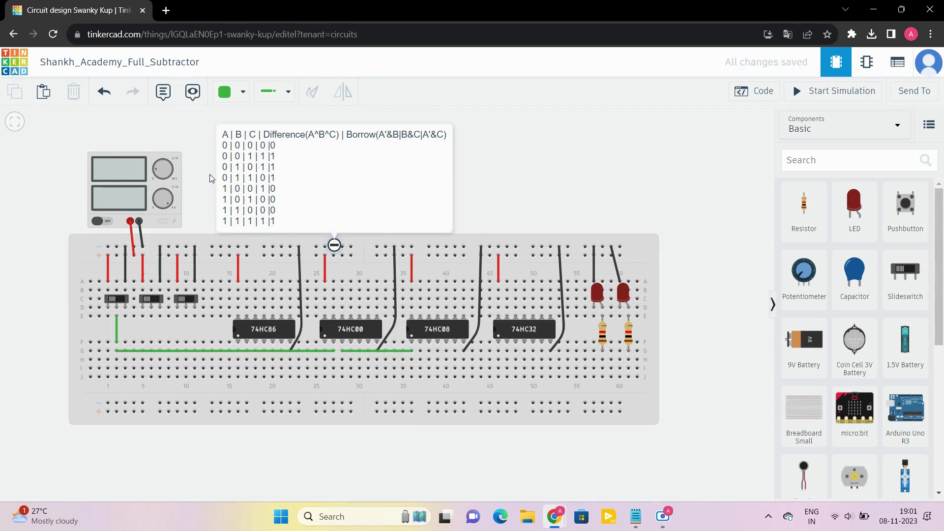
Set the wire colour to yellow and bridge the second slideswitch's middle terminal from E6 to F6
left_click(240, 93)
left_click(246, 194)
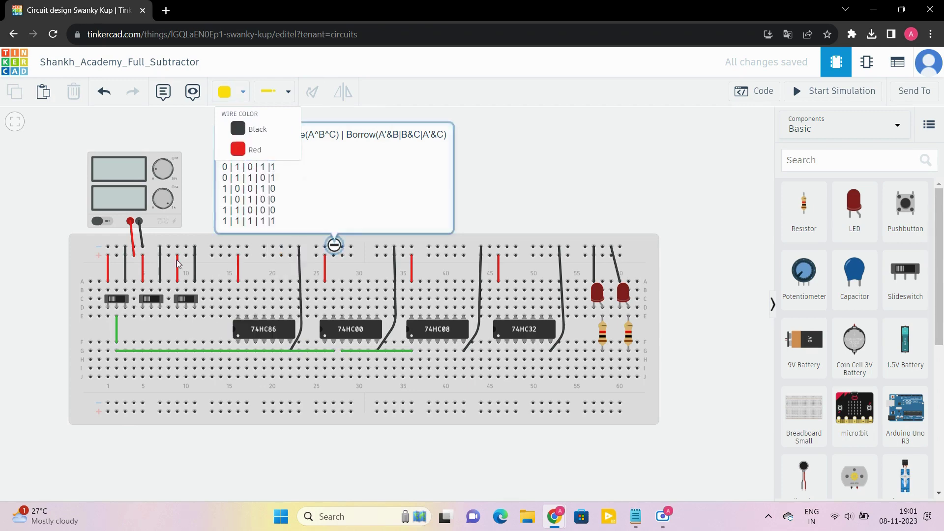
left_click(150, 318)
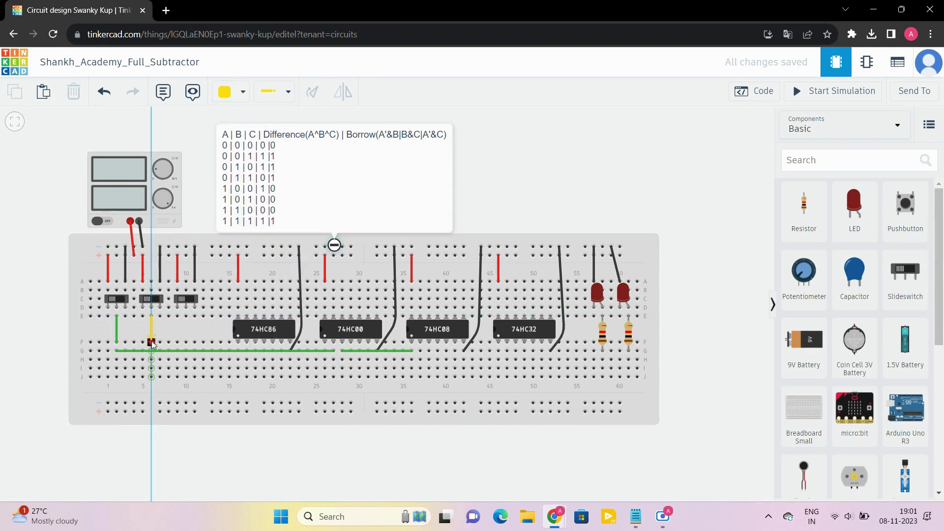
left_click(151, 343)
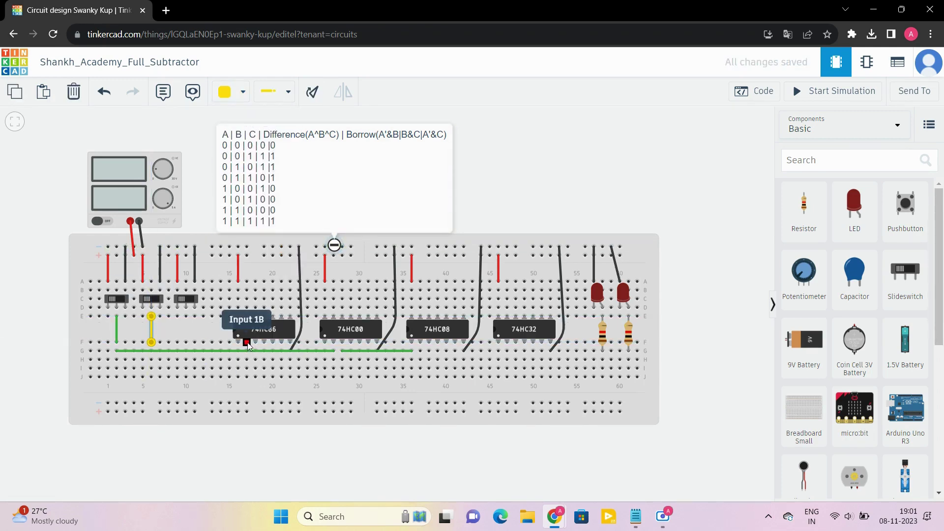
Run yellow wires along row H from column 6 to the 74HC86 in column 17 and on to the 74HC08 in column 37
left_click(150, 360)
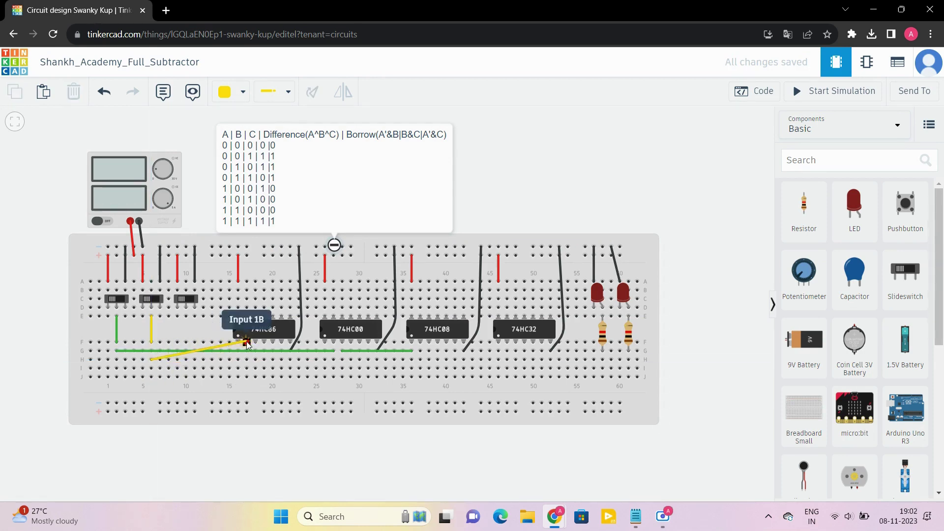
left_click(247, 360)
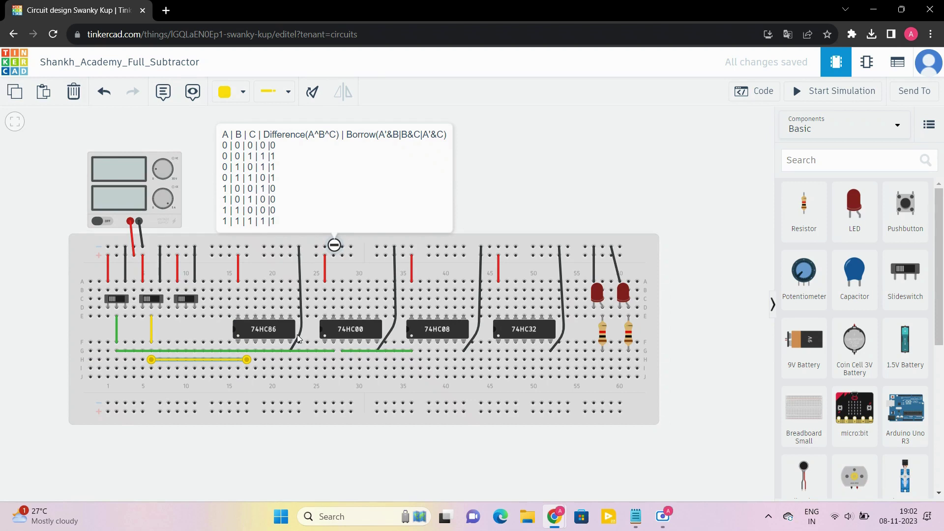
left_click(247, 364)
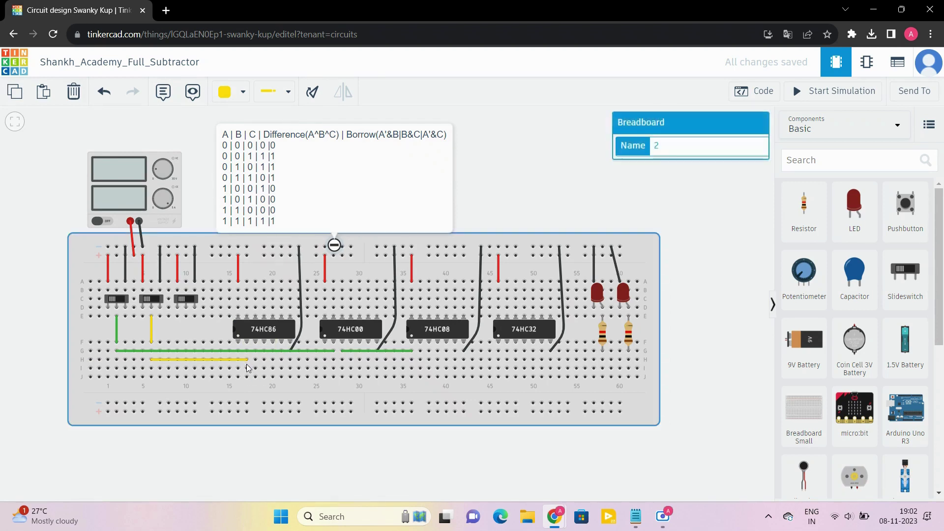
left_click_drag(247, 360, 421, 362)
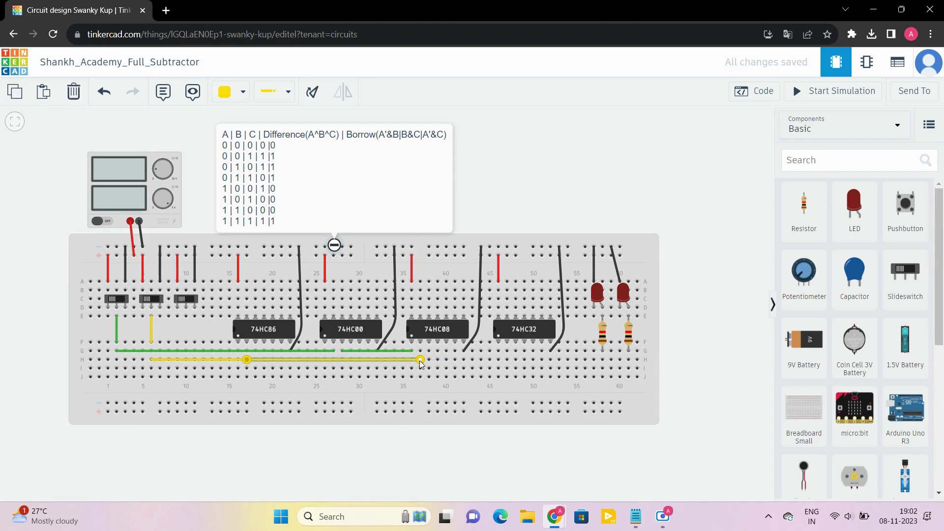
left_click(470, 221)
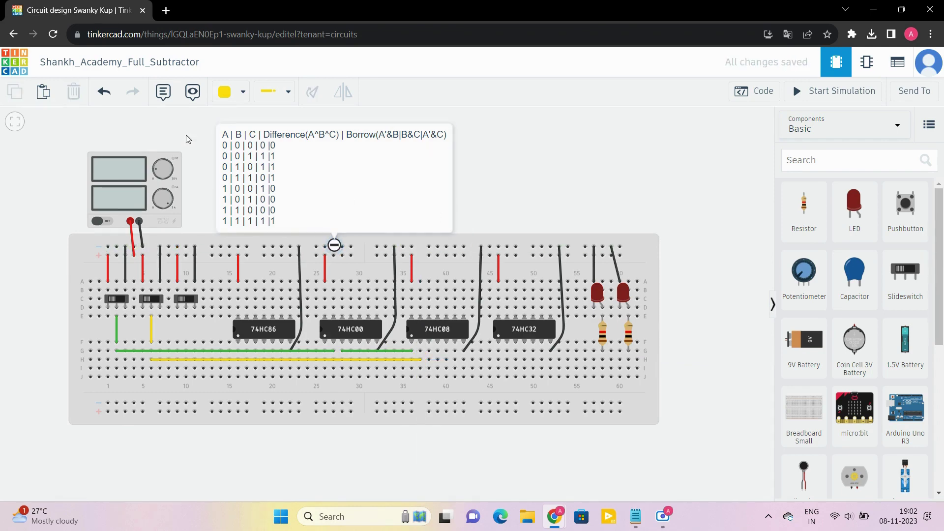
In blue, bridge the third slideswitch's middle terminal from E10 to F10 and connect column 10 to the 74HC86 in column 20 along row I
left_click(230, 98)
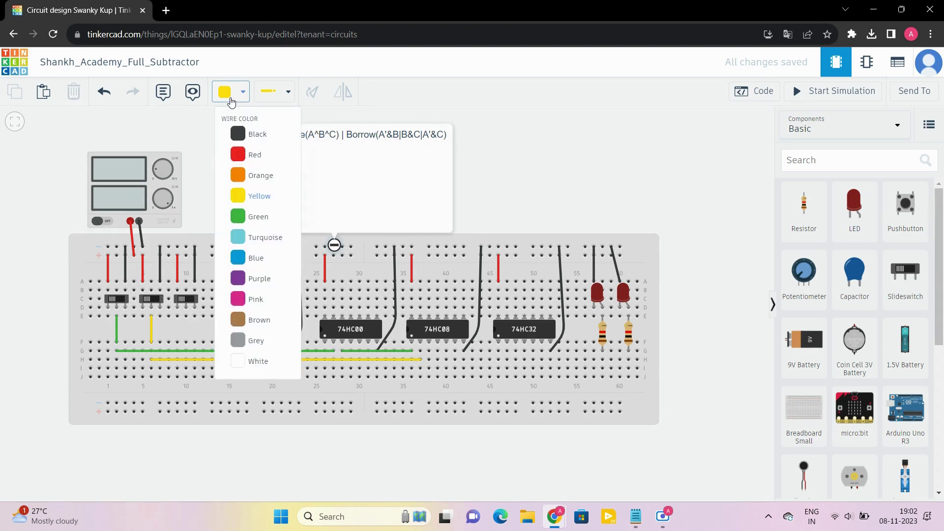
left_click(244, 260)
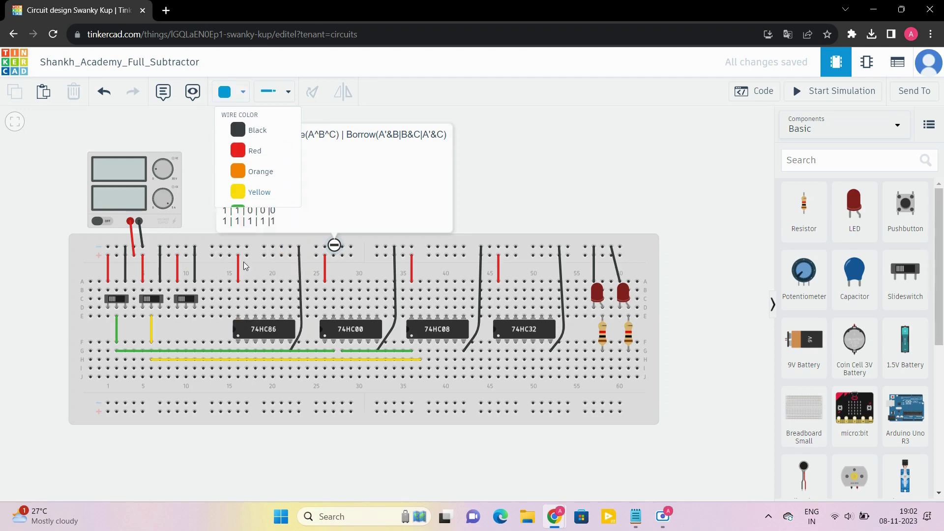
left_click(186, 317)
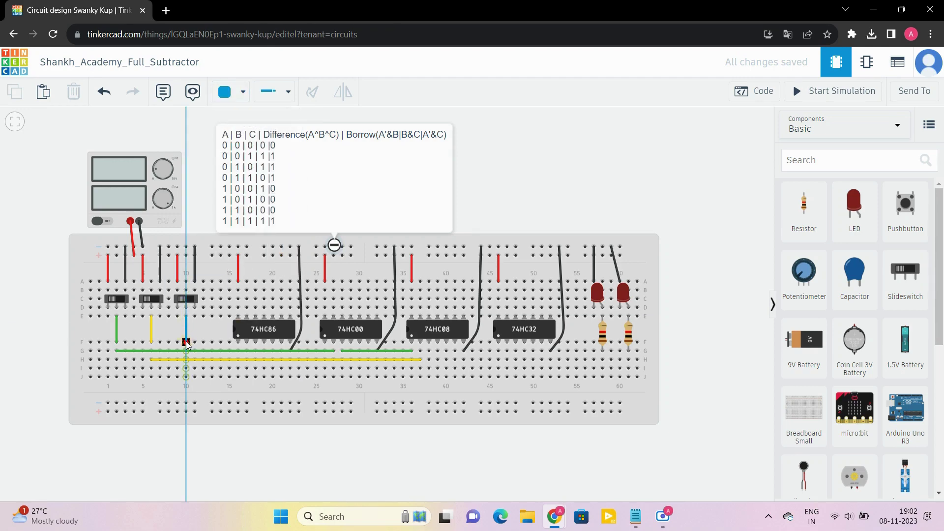
left_click(185, 341)
left_click(197, 332)
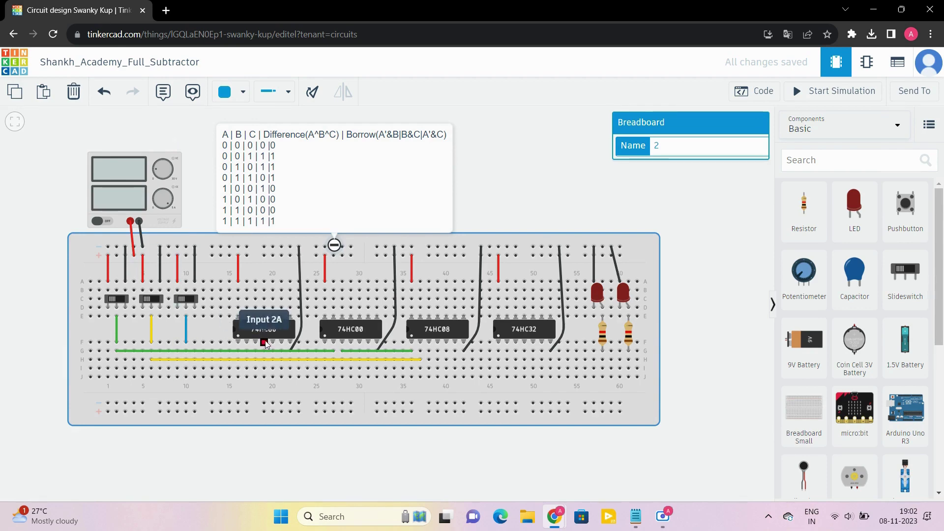
left_click(272, 369)
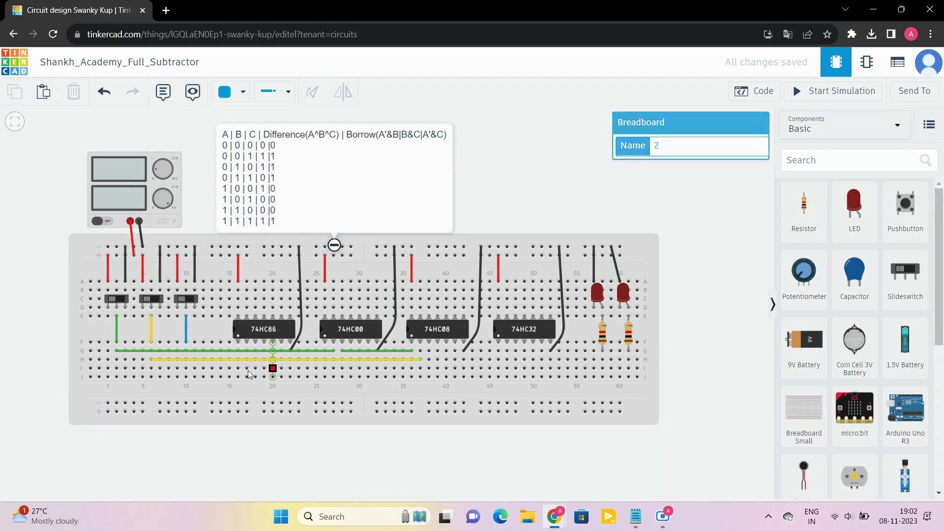
left_click(185, 369)
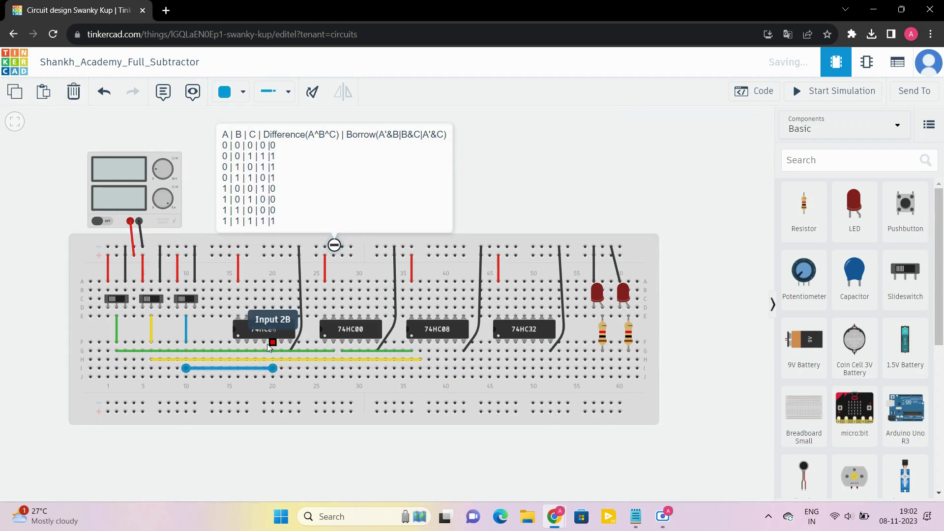
Link the 74HC86's columns 18 and 19 along row J in blue, and wire column 21 to the first LED's resistor in column 58 along row I
left_click(264, 377)
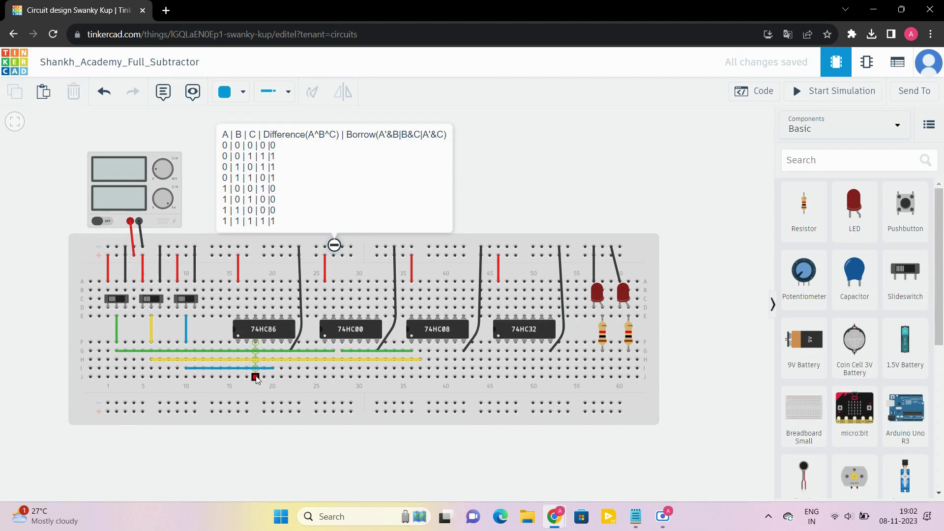
left_click(264, 378)
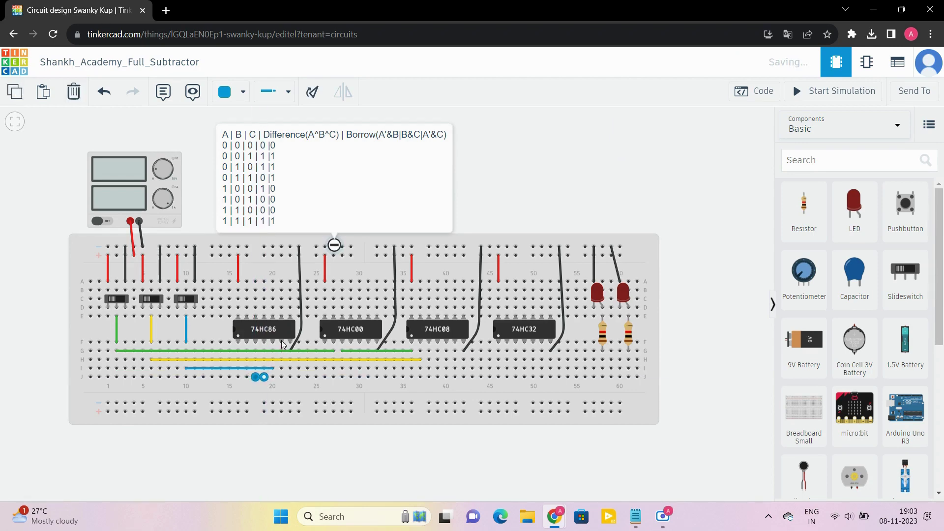
left_click(281, 368)
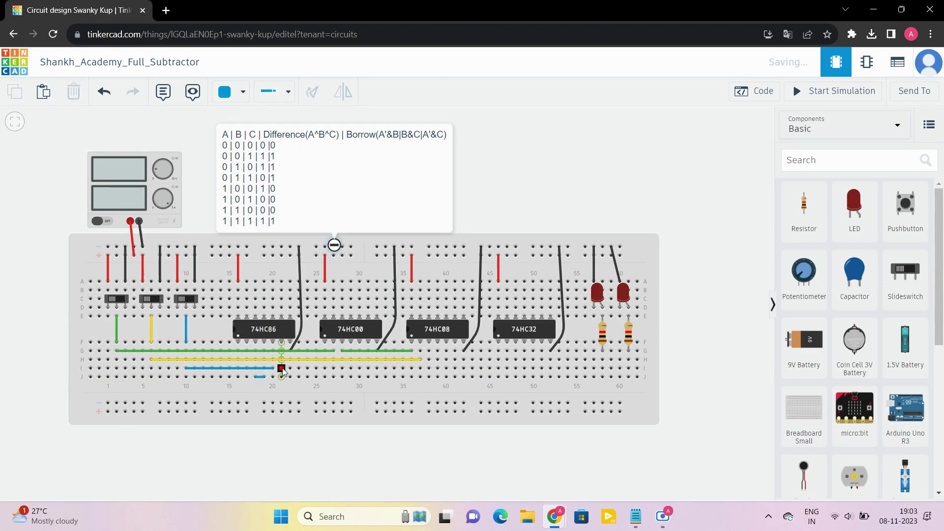
left_click(602, 369)
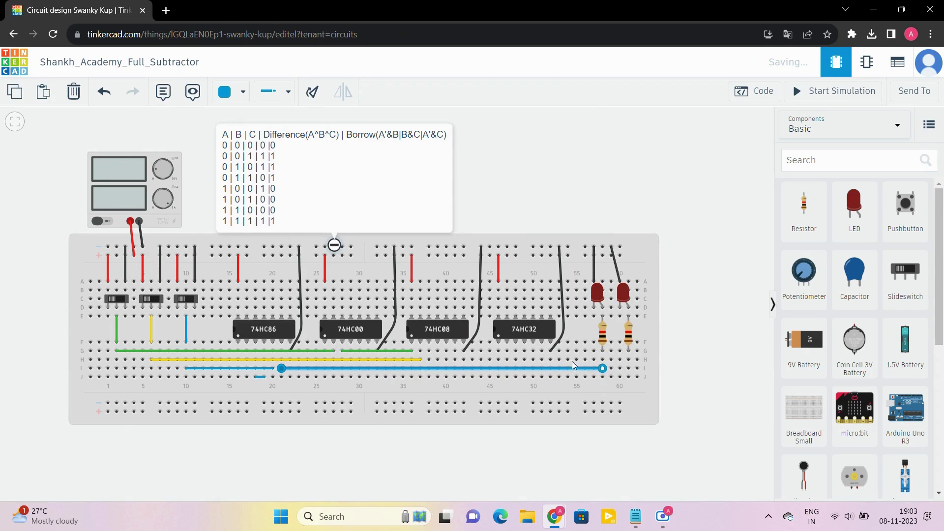
left_click(521, 211)
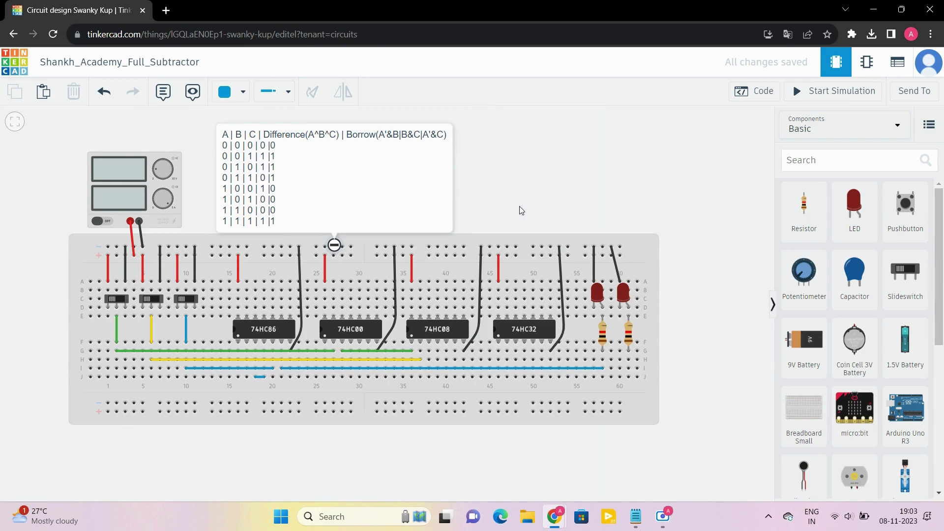
Connect the 74HC08 output in column 38 to the 74HC32 input in column 46 along row G, and colour the wire pink
left_click(429, 351)
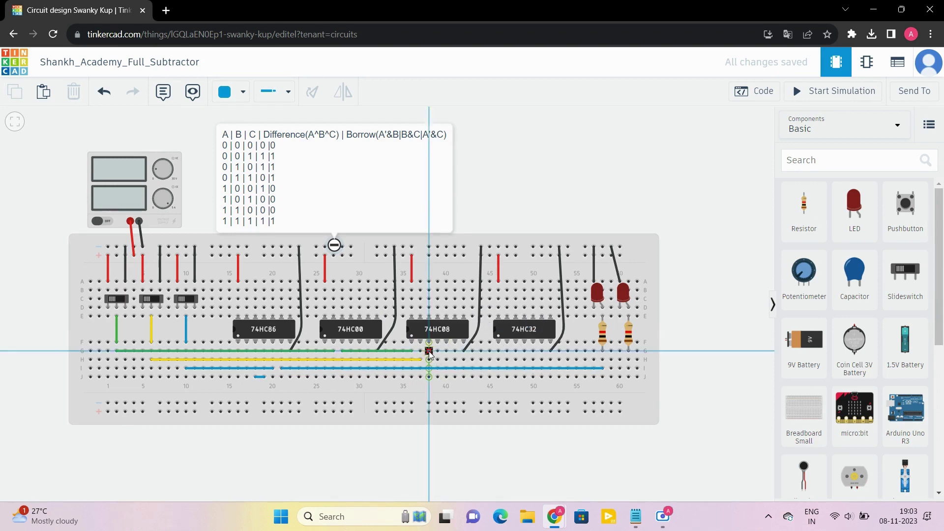
left_click(498, 351)
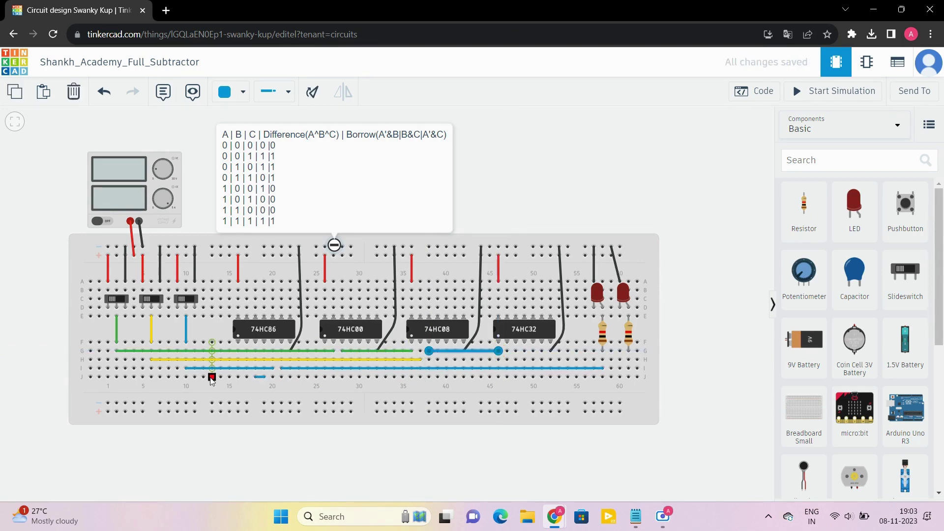
scroll(190, 366, "down", 3)
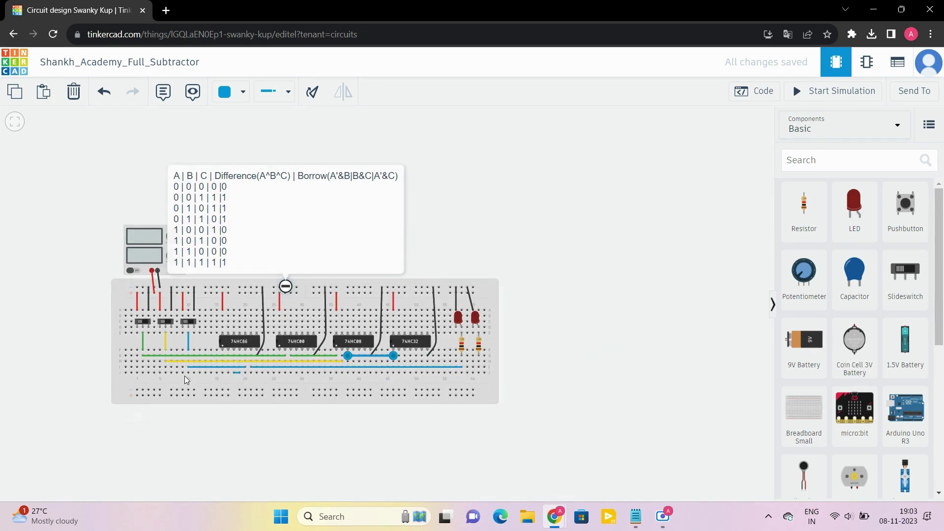
left_click(14, 121)
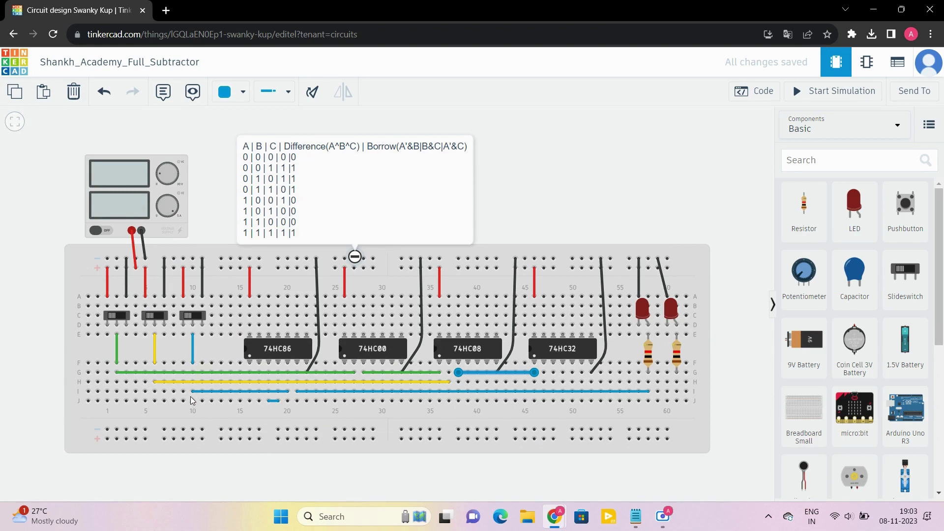
left_click(231, 91)
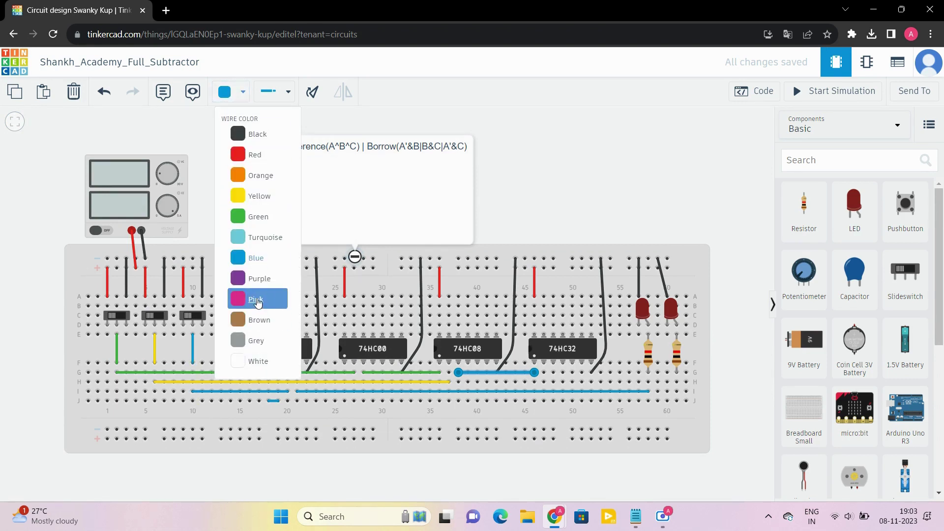
left_click(257, 300)
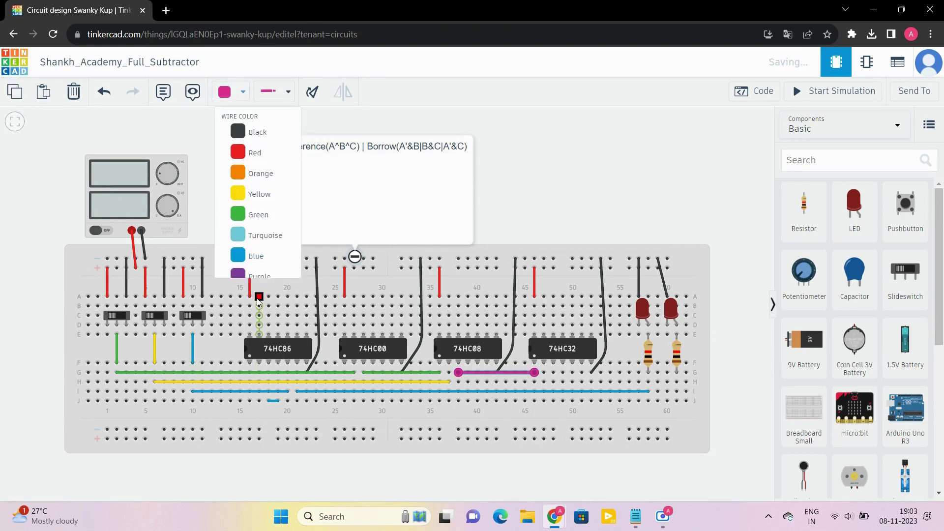
left_click(352, 410)
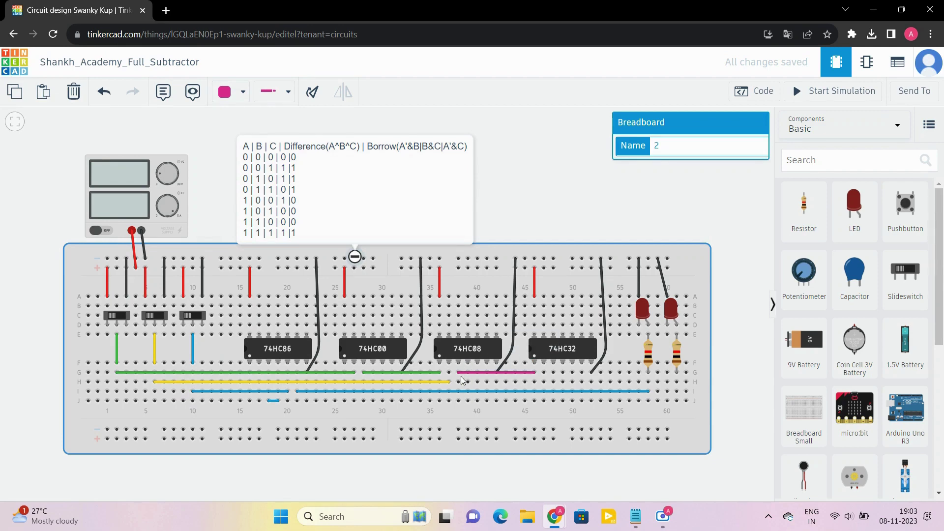
Run a pink wire from J10 to the 74HC08 input column at J39, routed straight below row J
left_click(193, 401)
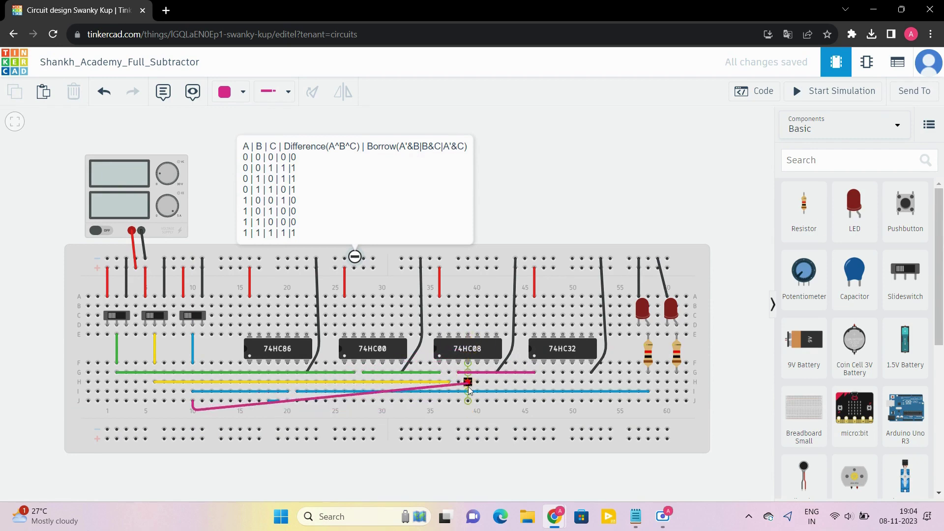
left_click(469, 415)
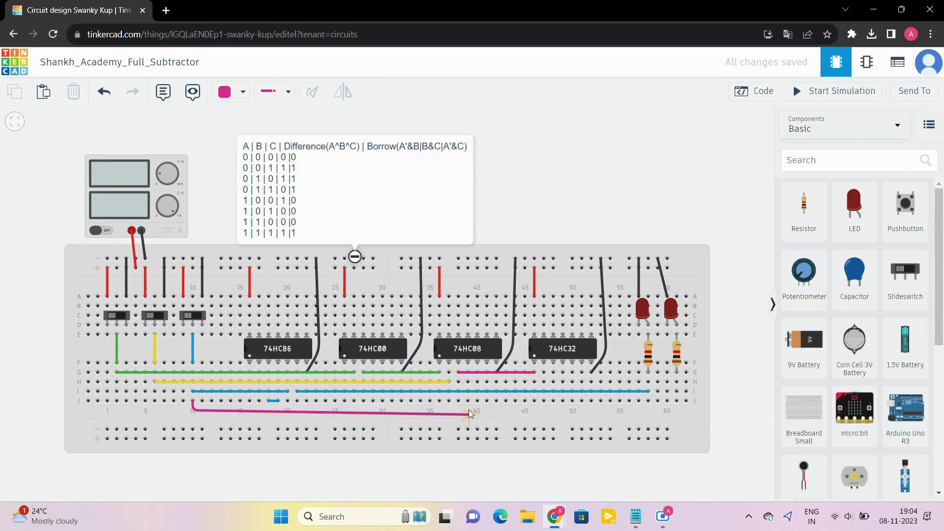
left_click(468, 402)
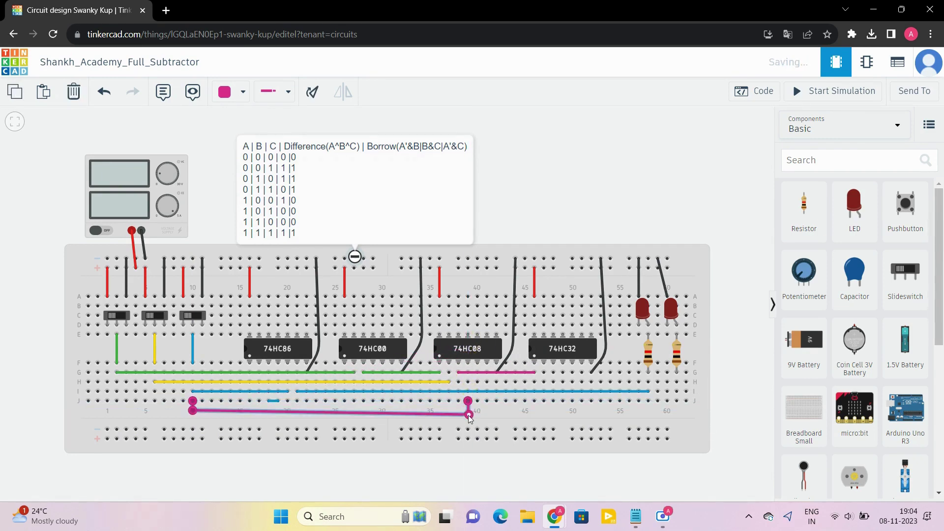
left_click_drag(469, 414, 469, 409)
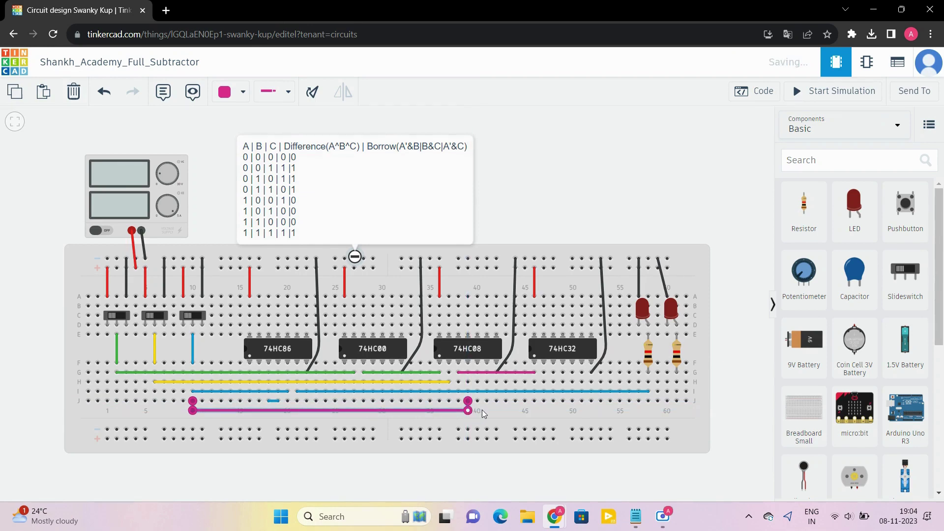
left_click(482, 409)
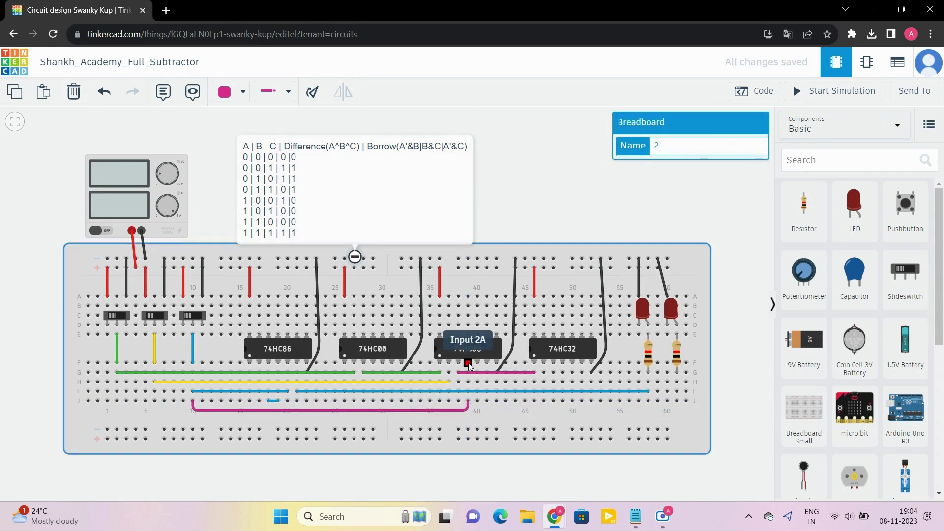
left_click(468, 401)
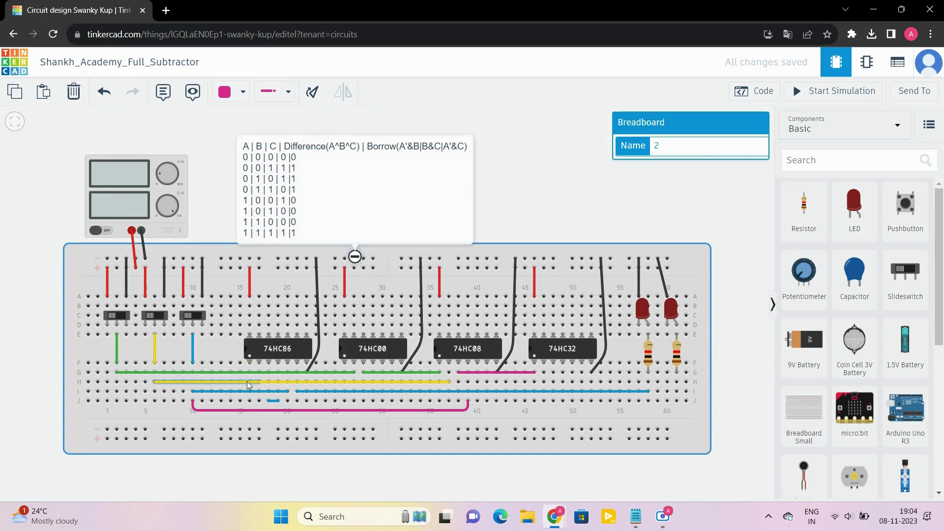
Run a pink wire from J6 to the 74HC08 input column at J40, routed below row J with squared-off corners
left_click(155, 401)
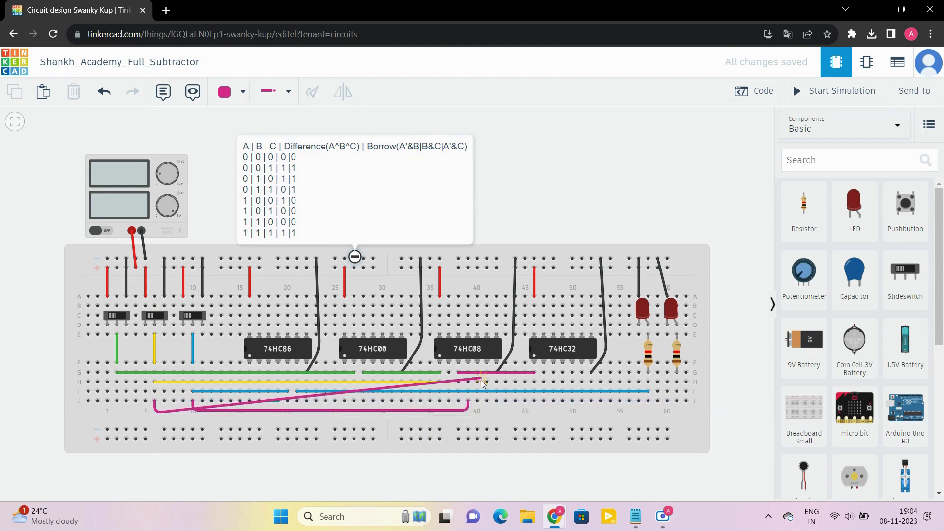
left_click(483, 411)
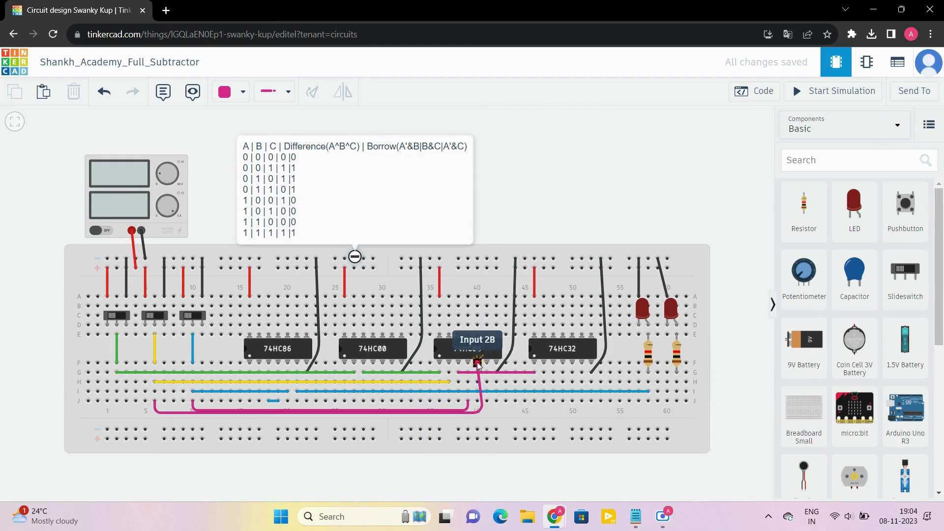
left_click(478, 401)
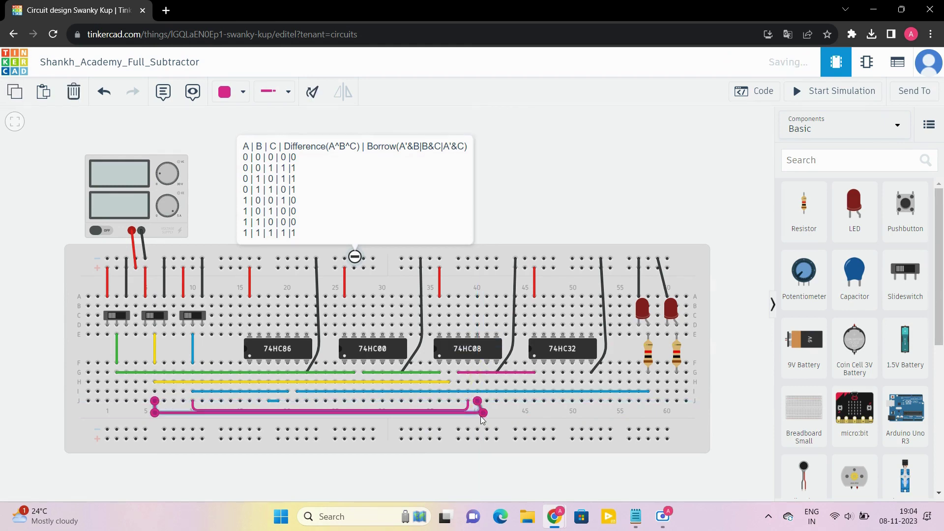
left_click_drag(483, 414, 478, 413)
left_click(509, 409)
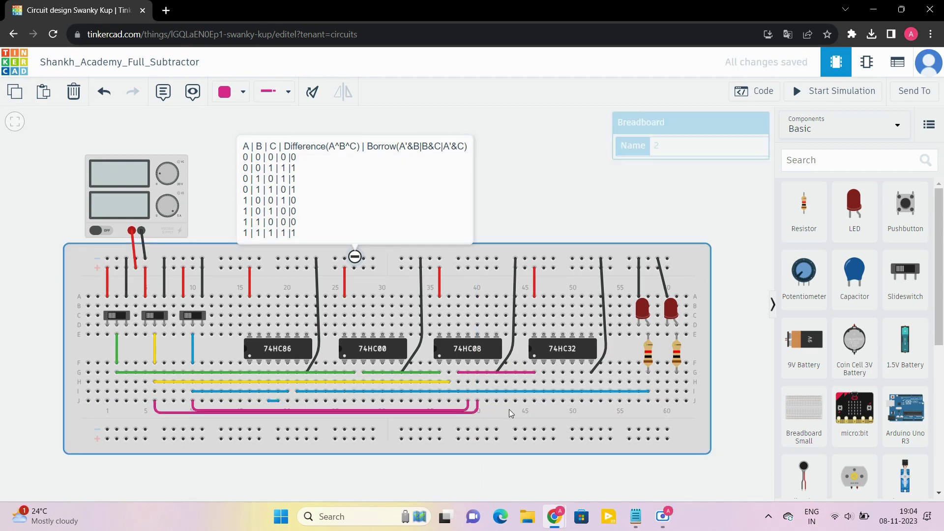
Set the wire colour to green and connect the 74HC08 output in column 41 to the 74HC32 input in column 47 along row H
left_click(234, 98)
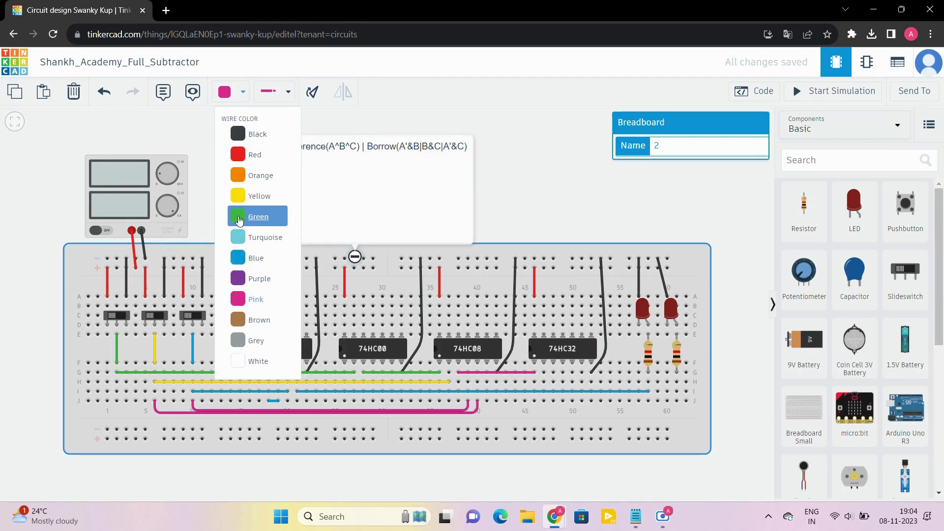
left_click(240, 221)
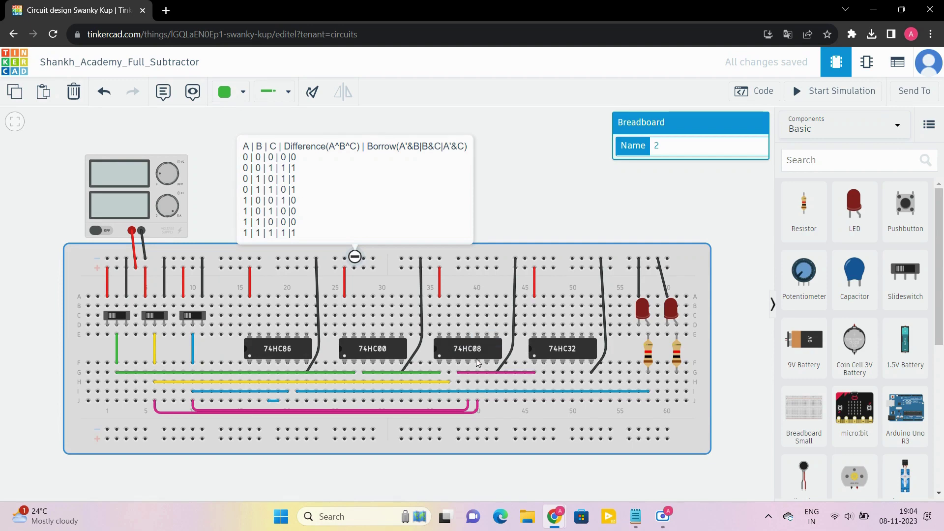
left_click(486, 383)
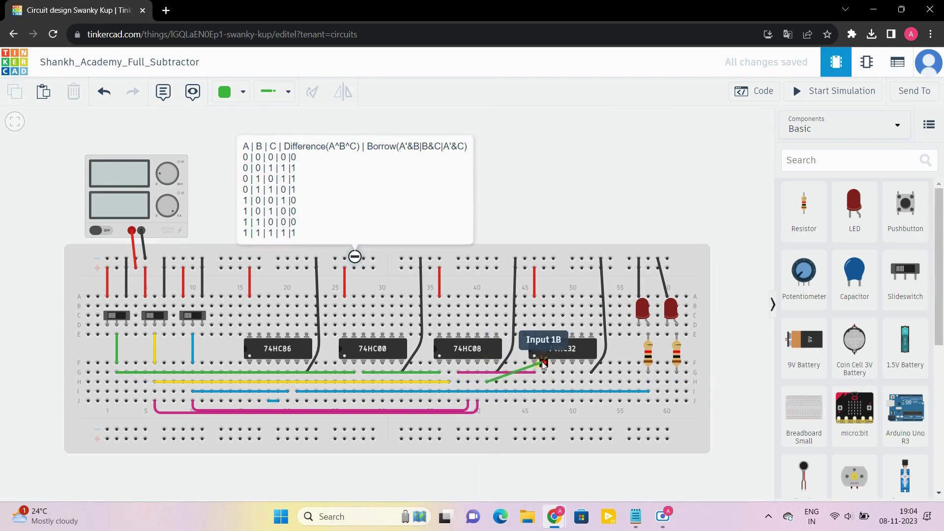
left_click(544, 382)
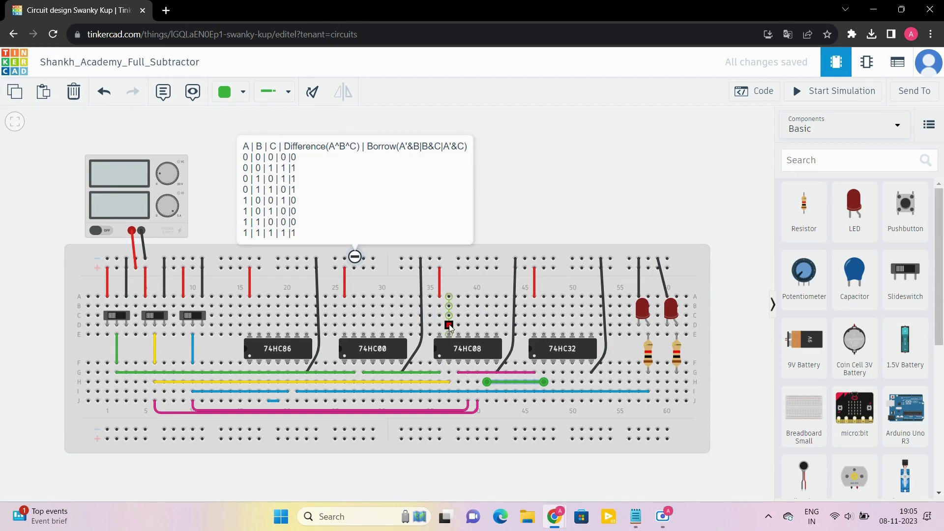
Run a green wire from D37 to G36 around the 74HC08's column 36 end, and align its bends into right angles
left_click(449, 324)
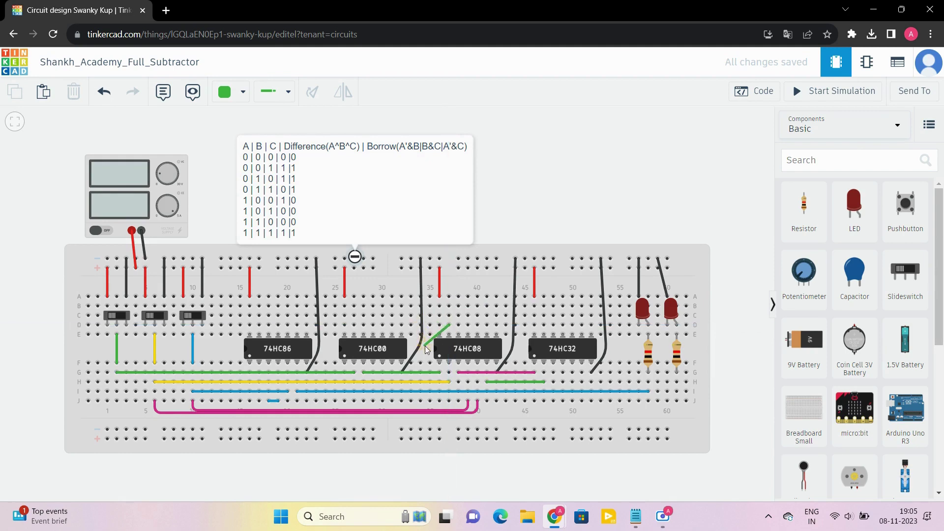
left_click(427, 340)
left_click(426, 352)
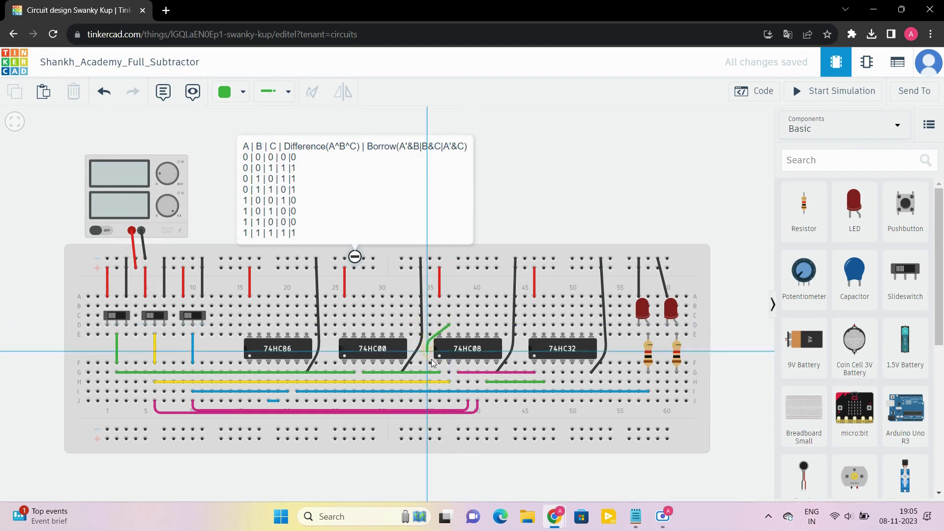
left_click(441, 372)
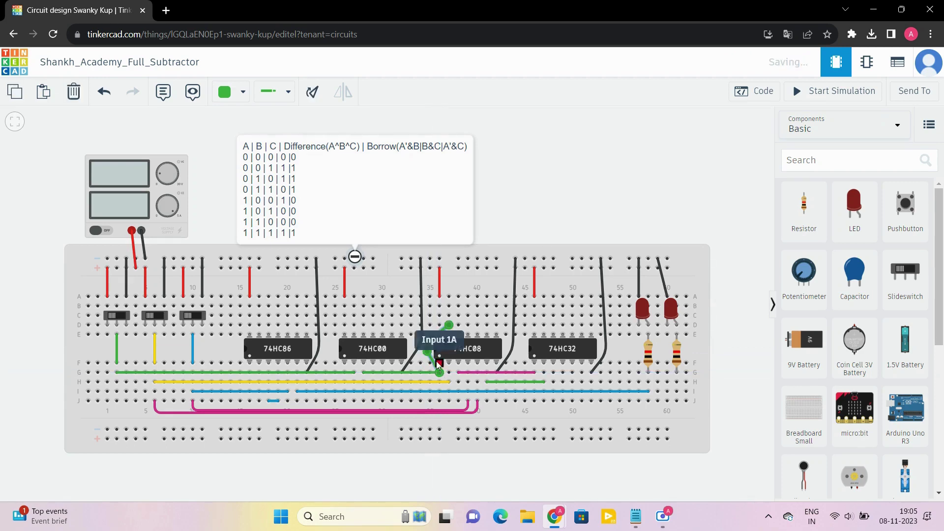
left_click_drag(427, 342, 427, 373)
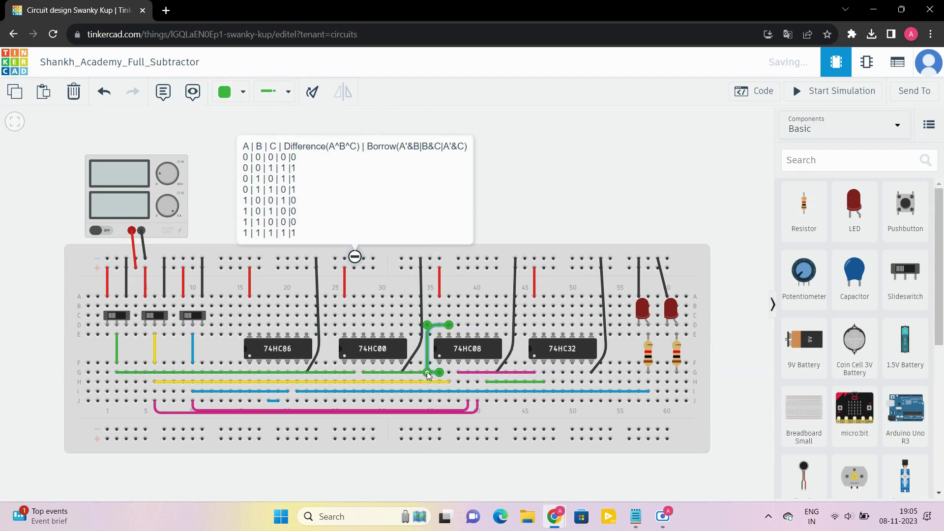
left_click(468, 276)
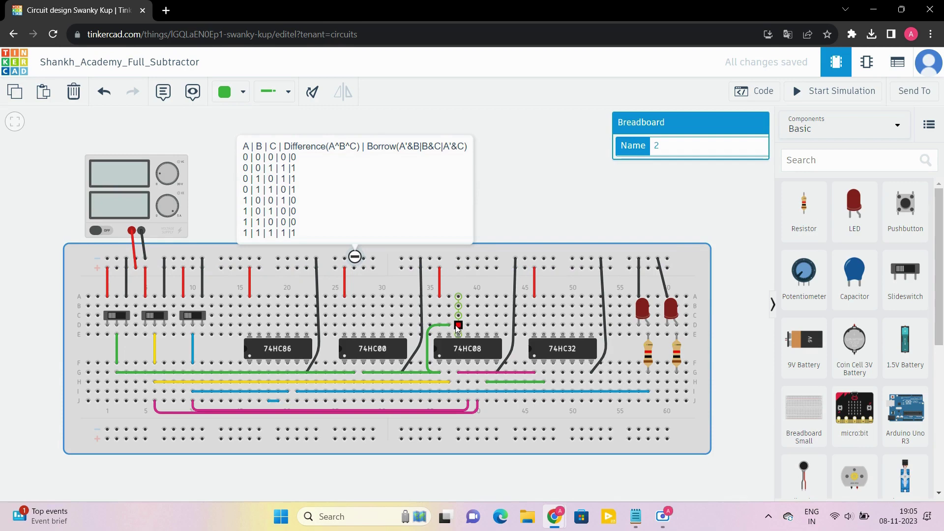
Run a green wire from H39 to D38 around the end of the 74HC08 nearest the 74HC00, with right-angle bends
left_click(476, 408)
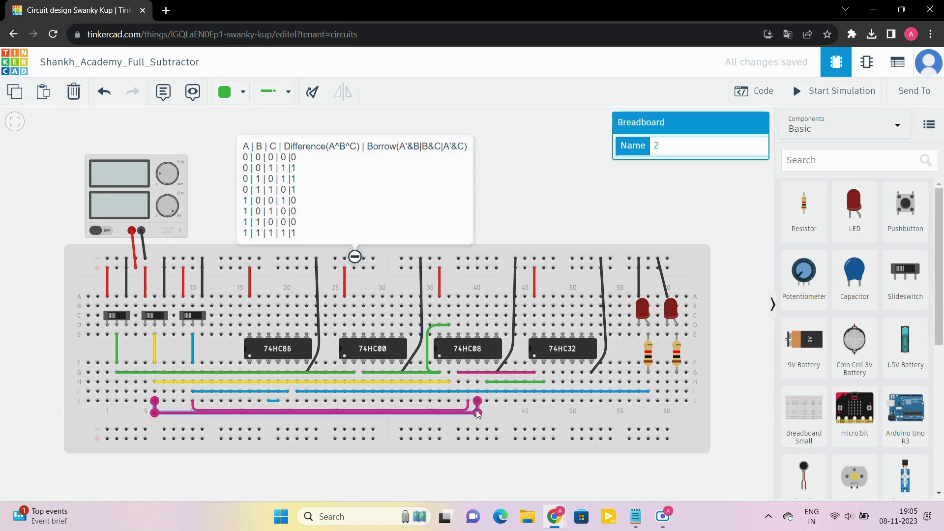
left_click(191, 405)
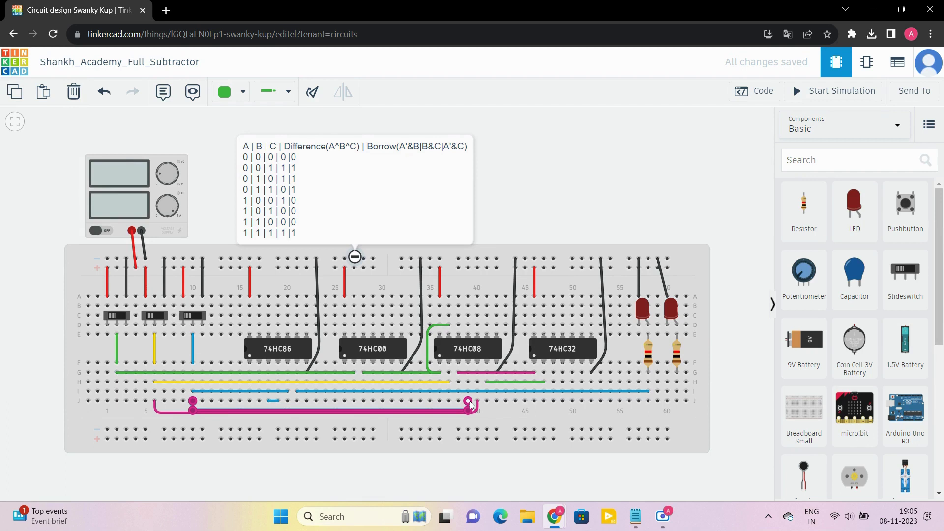
left_click_drag(470, 401, 471, 380)
left_click(467, 382)
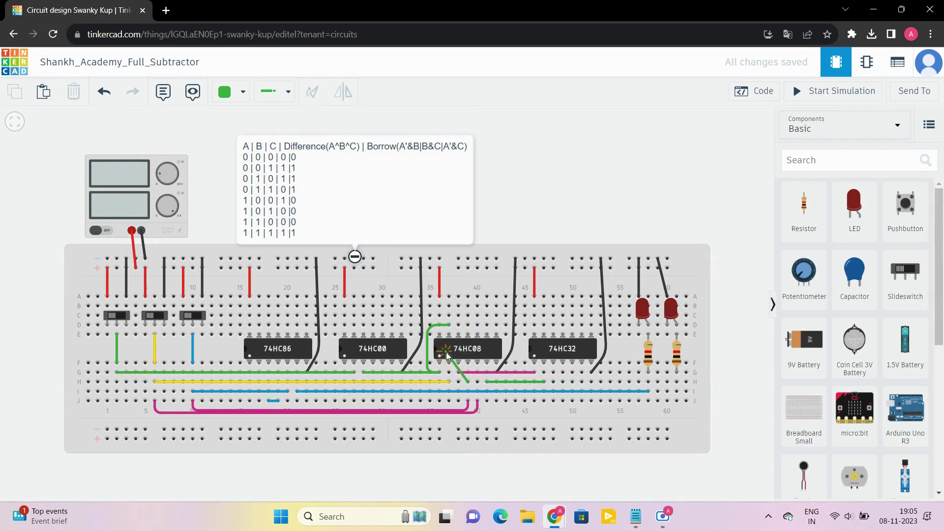
left_click(458, 326)
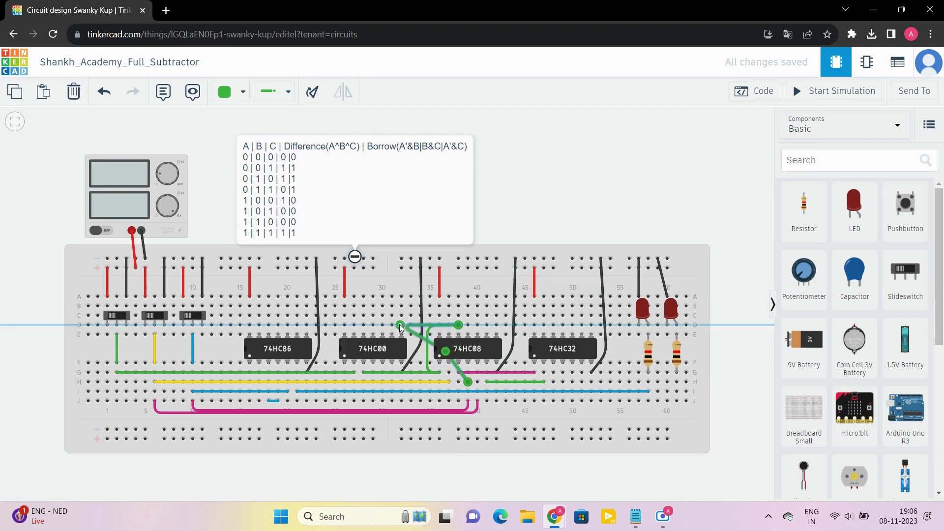
left_click_drag(400, 324, 408, 325)
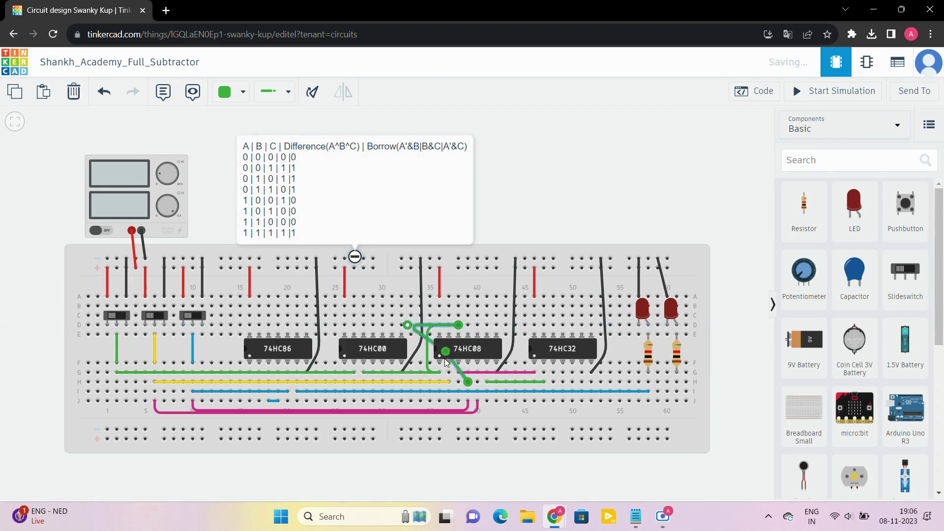
left_click_drag(444, 352, 405, 383)
left_click(535, 414)
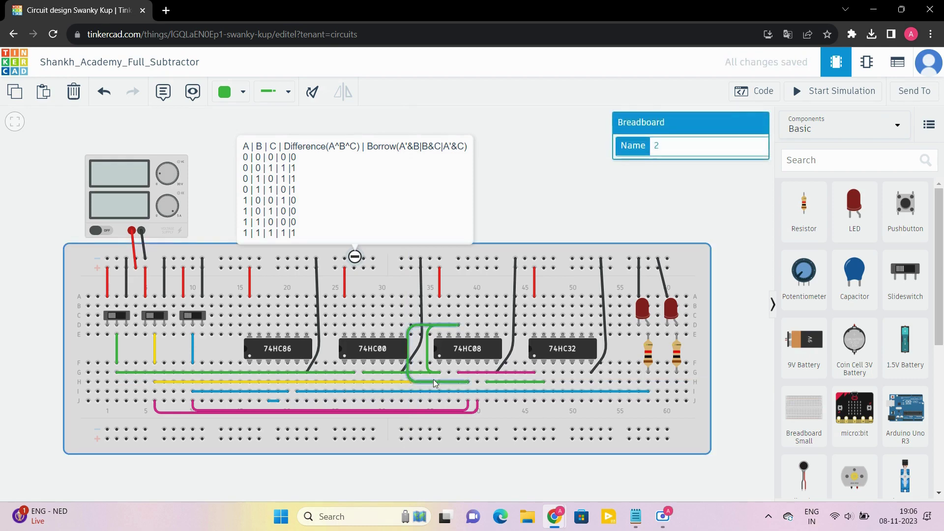
left_click(467, 405)
left_click(496, 412)
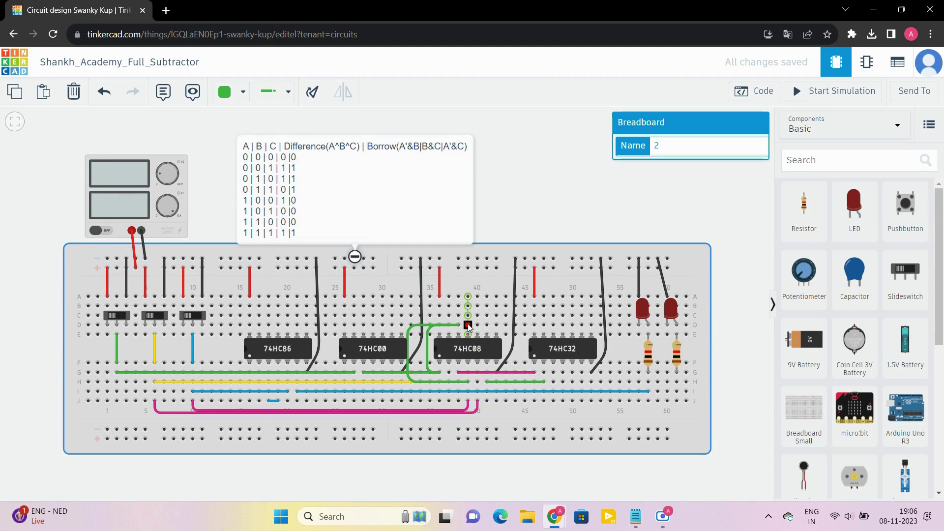
Connect G48 to G49 with a green wire, and run another from D39 to G50 between the 74HC08 and 74HC32 with right-angle bends
left_click(553, 372)
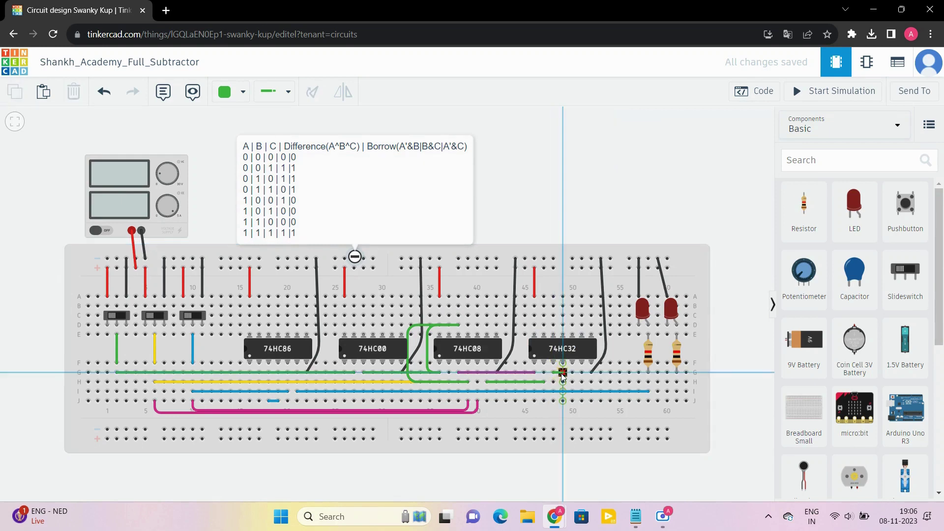
left_click(563, 372)
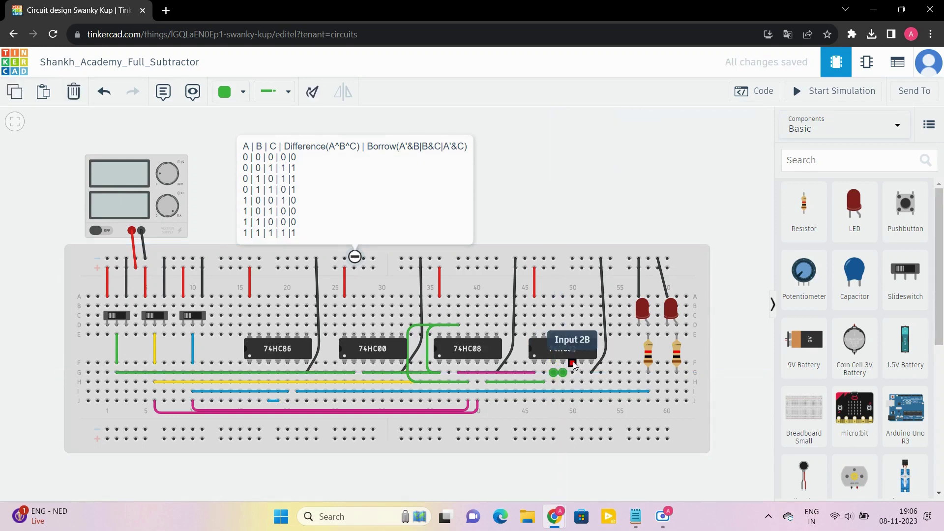
left_click(467, 325)
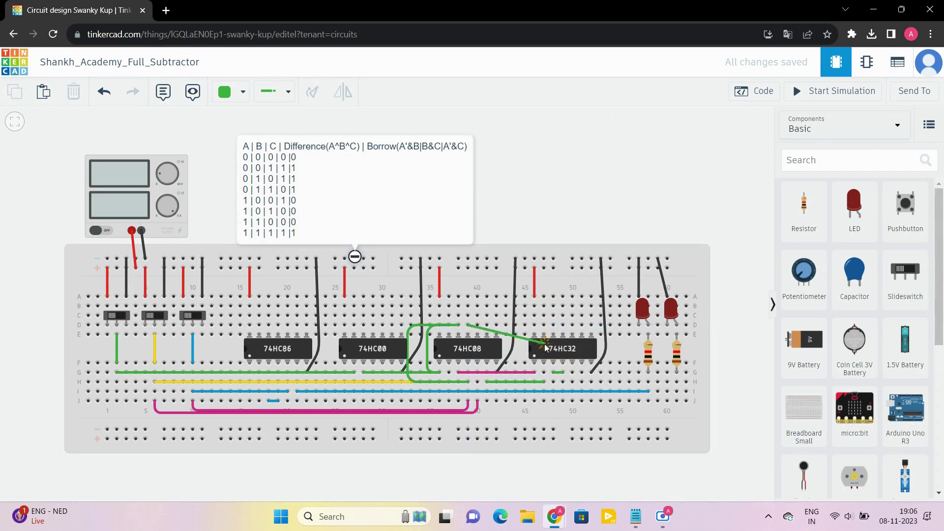
left_click(571, 372)
left_click_drag(540, 344, 517, 325)
left_click_drag(559, 350, 515, 370)
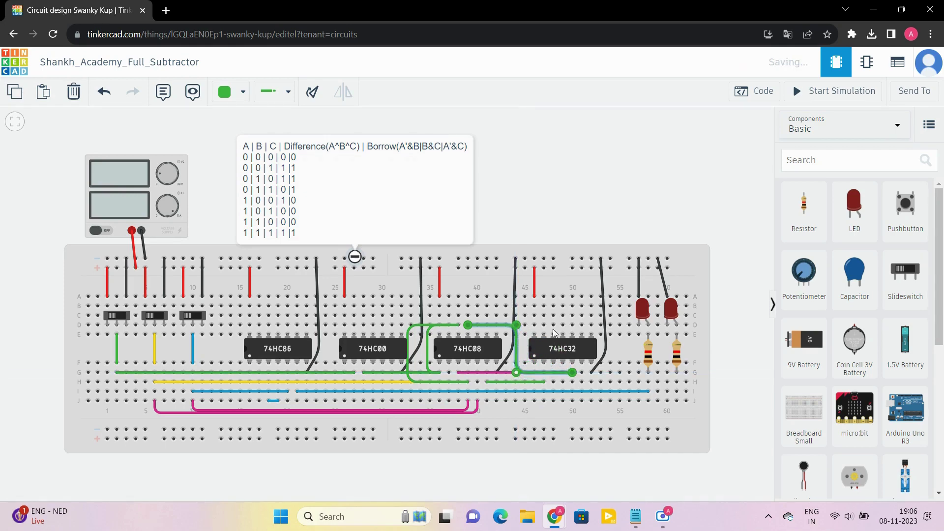
left_click(564, 283)
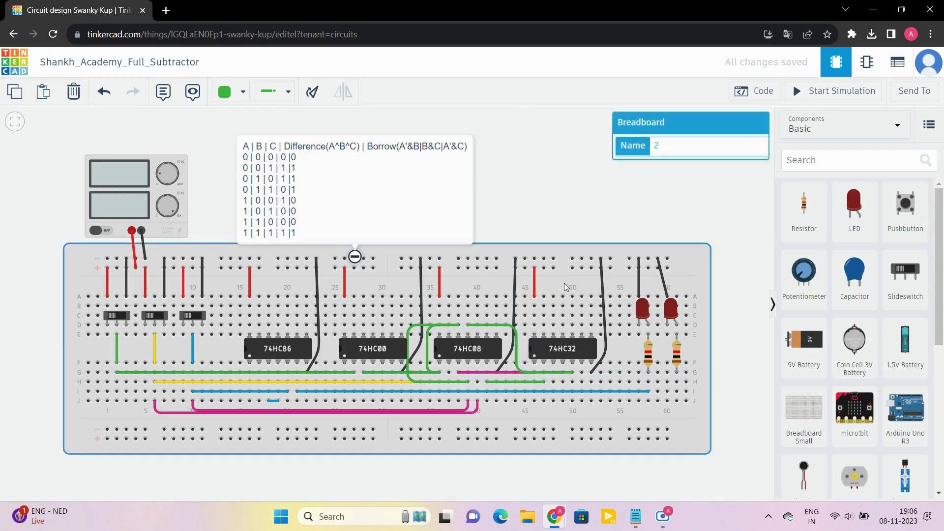
Connect the 74HC32 output in column 51 to the second LED's resistor in column 61 with a green wire along row H
left_click(582, 382)
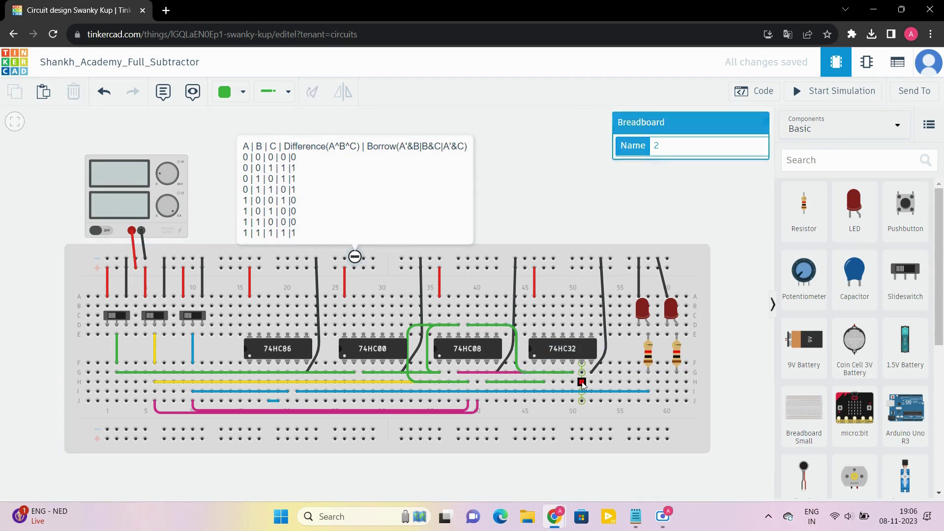
left_click(677, 382)
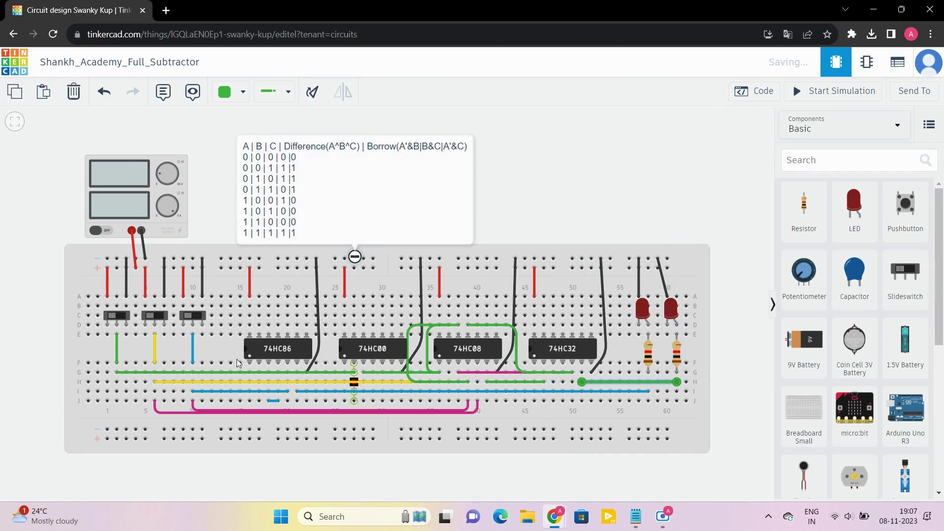
left_click(192, 145)
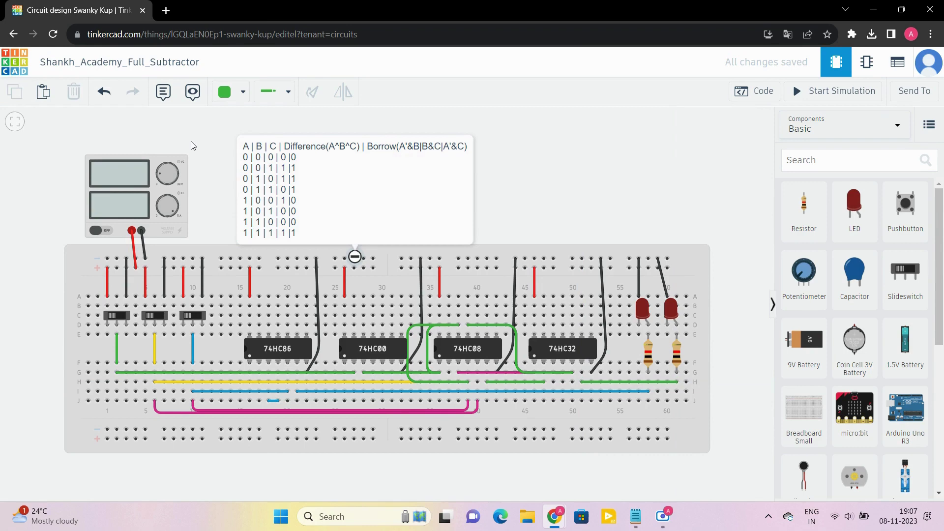
Add a note reading "A" beside the first slideswitch
left_click(163, 91)
left_click(64, 300)
left_click_drag(66, 304, 85, 330)
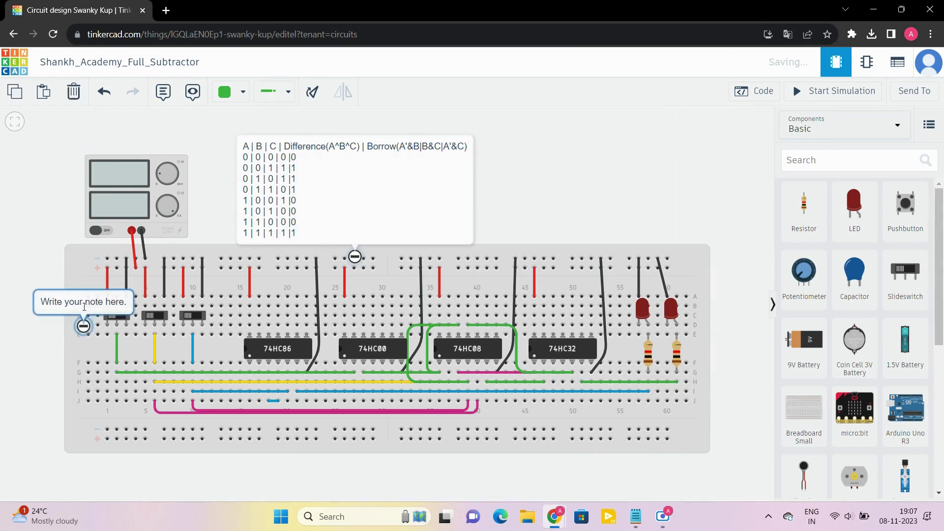
triple_click(81, 301)
type("A")
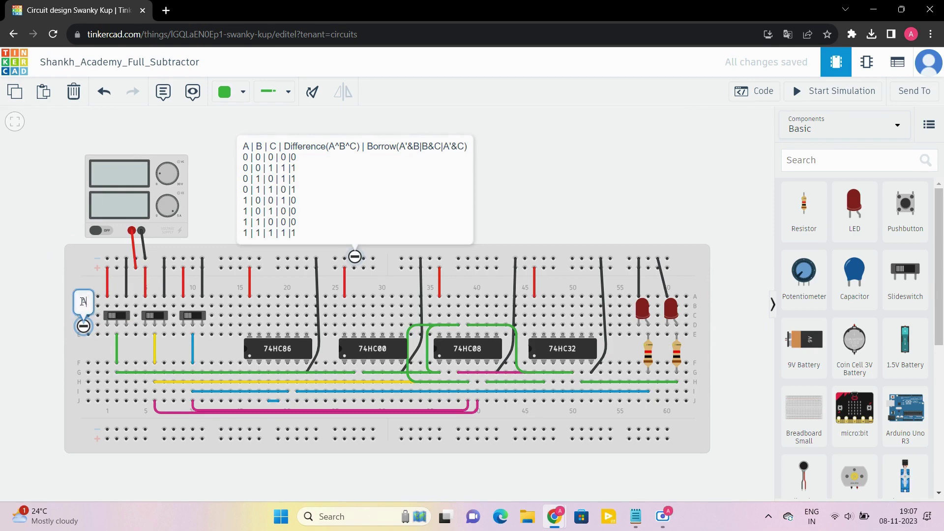
Add a note reading "B" just above the second slideswitch
left_click(167, 88)
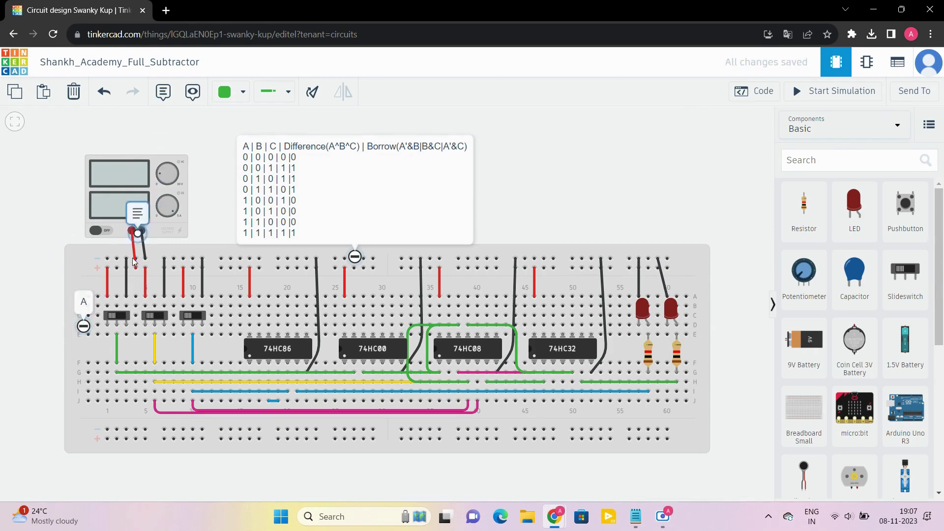
left_click(152, 299)
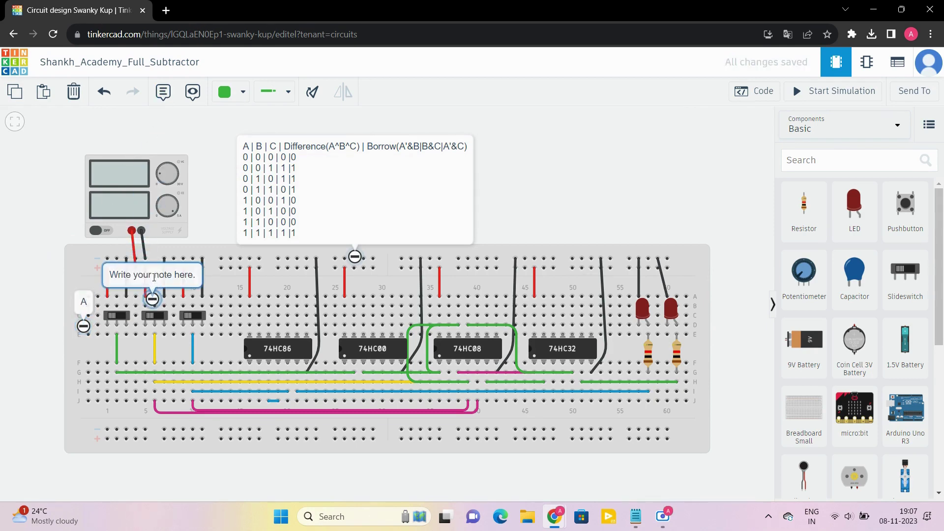
triple_click(154, 277)
type("B")
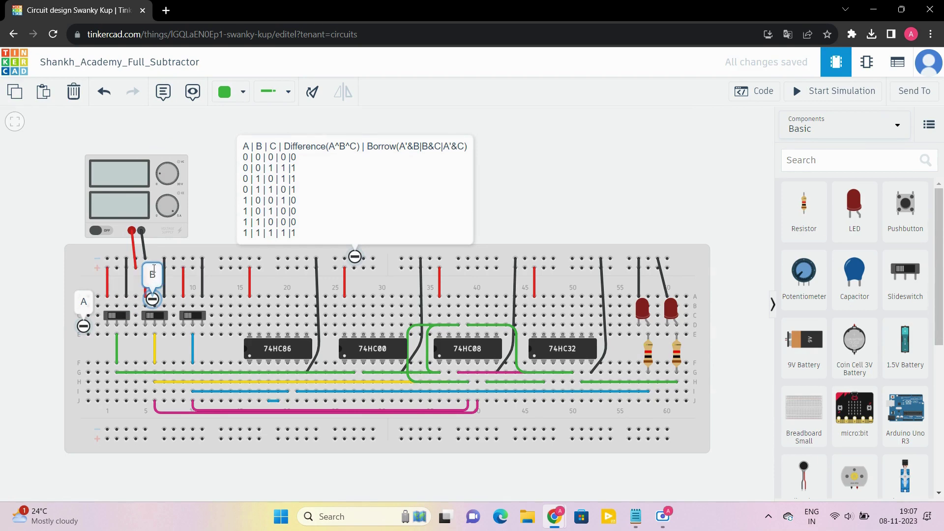
Add a note reading "C" above the third slideswitch and move the "A" note above the first slideswitch
left_click(167, 89)
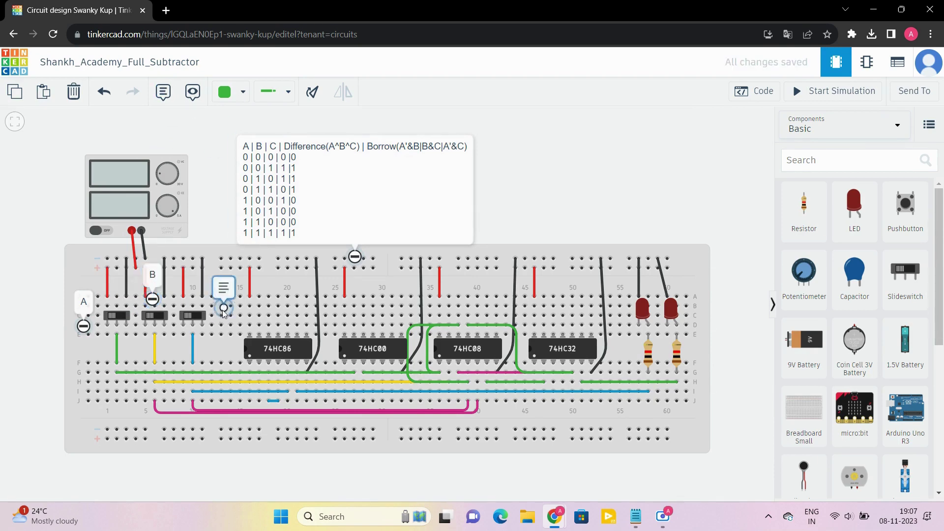
left_click(193, 300)
triple_click(195, 276)
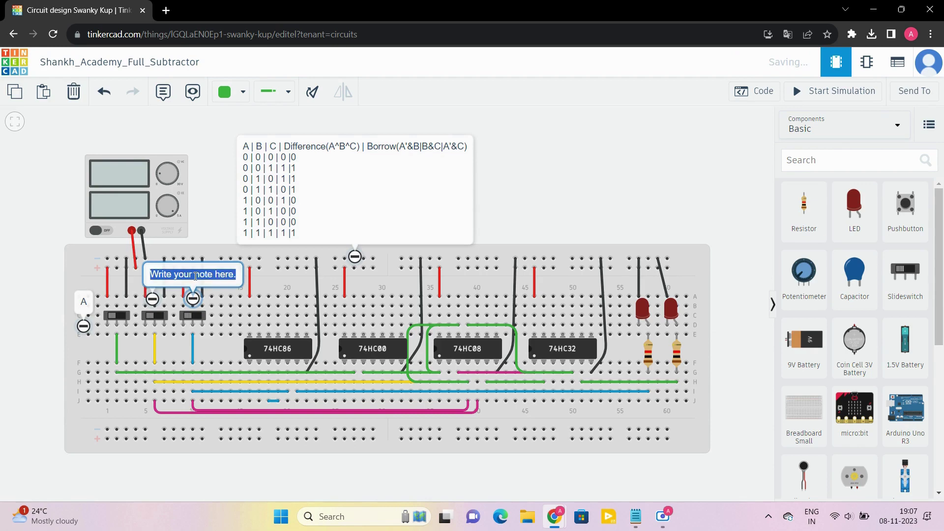
type("C")
left_click(84, 303)
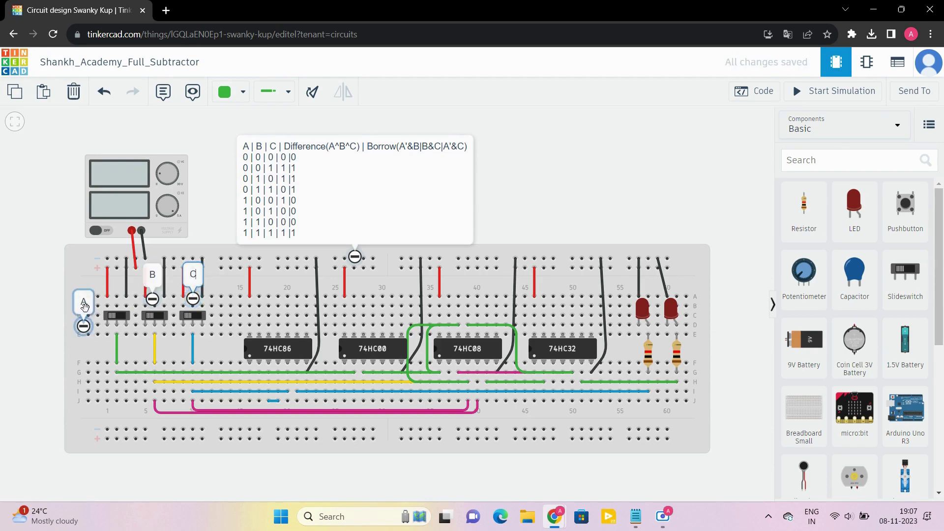
left_click_drag(84, 331, 117, 306)
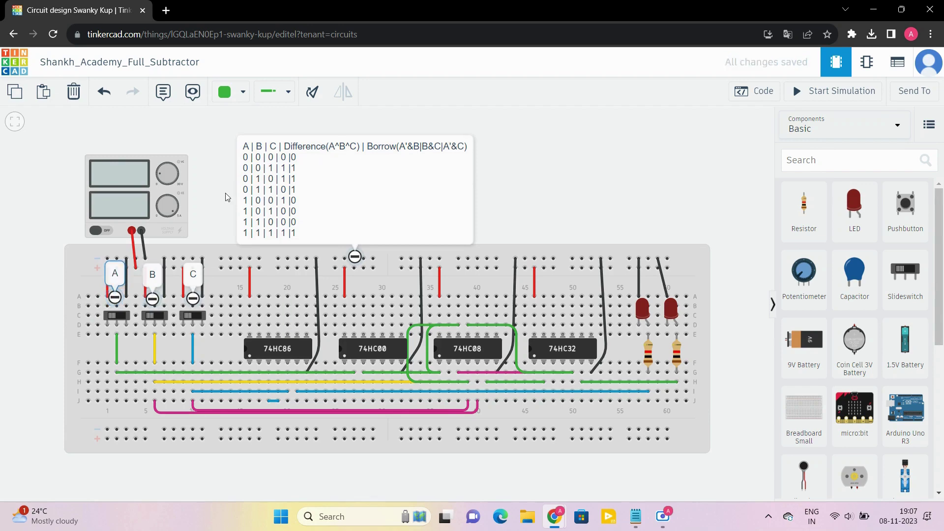
Add a note reading "Difference" beside the first LED, in column 54 or so of the breadboard
left_click(163, 93)
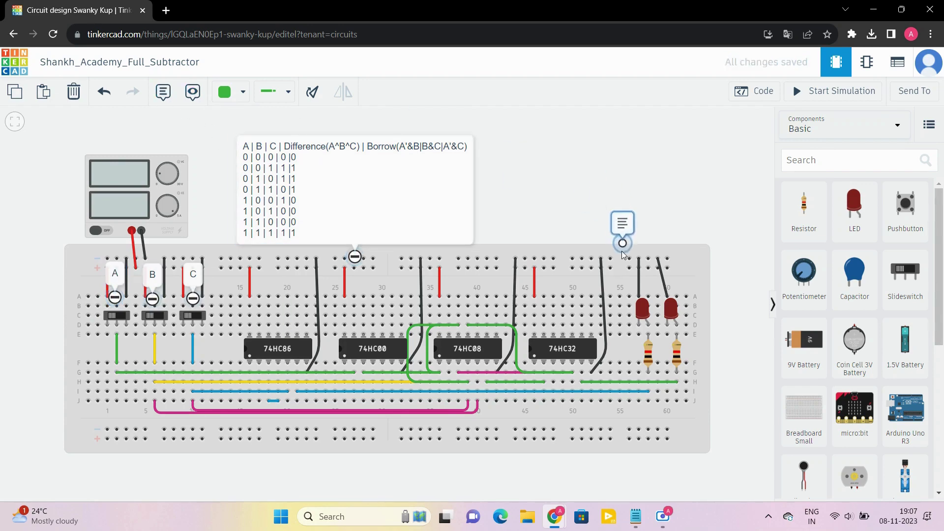
left_click(618, 309)
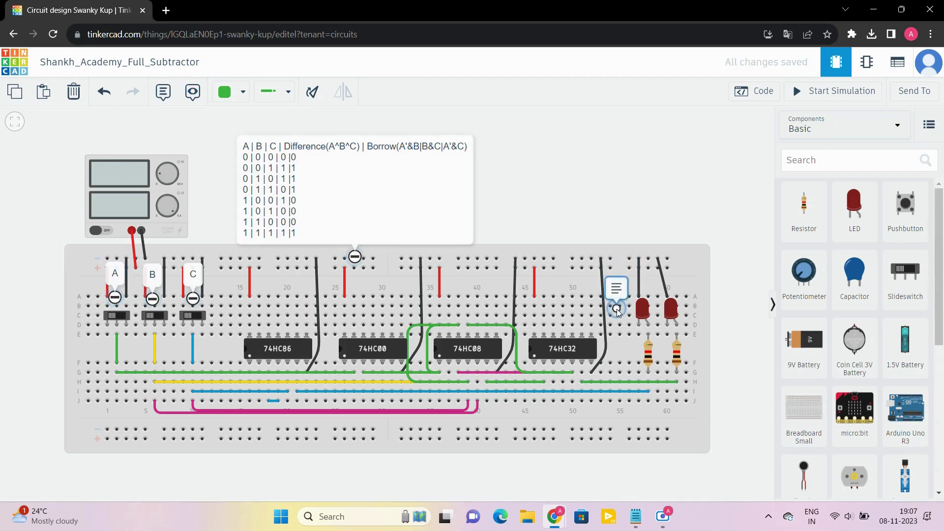
left_click(604, 284)
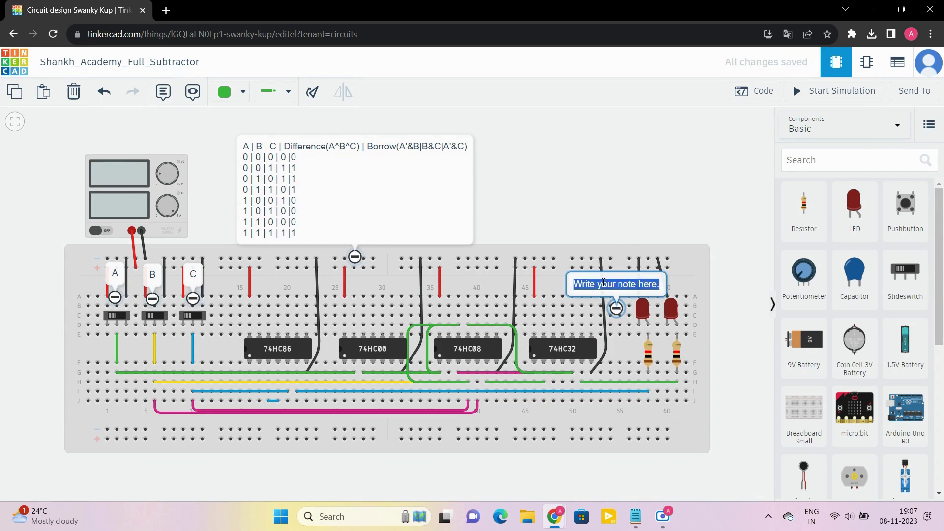
type("Differebce")
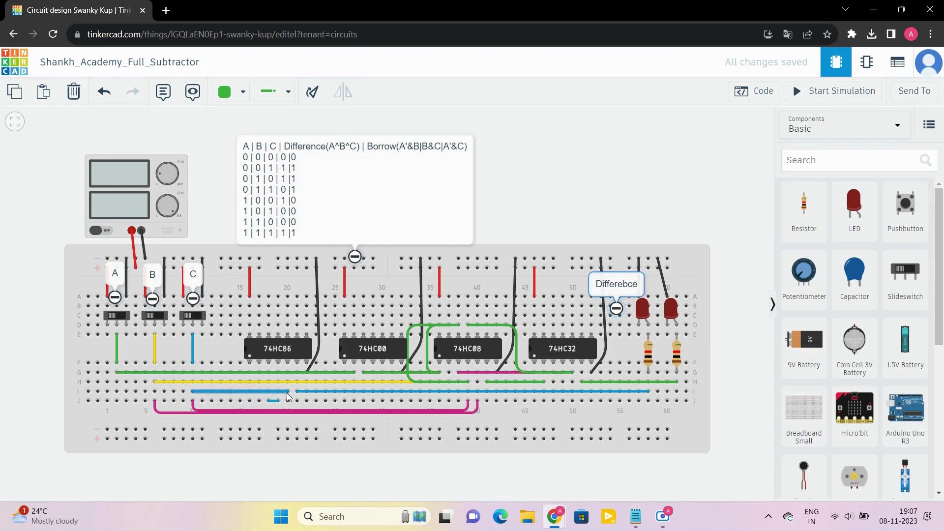
left_click(623, 286)
key("BackSpace")
key("BackSpace")
key("BackSpace")
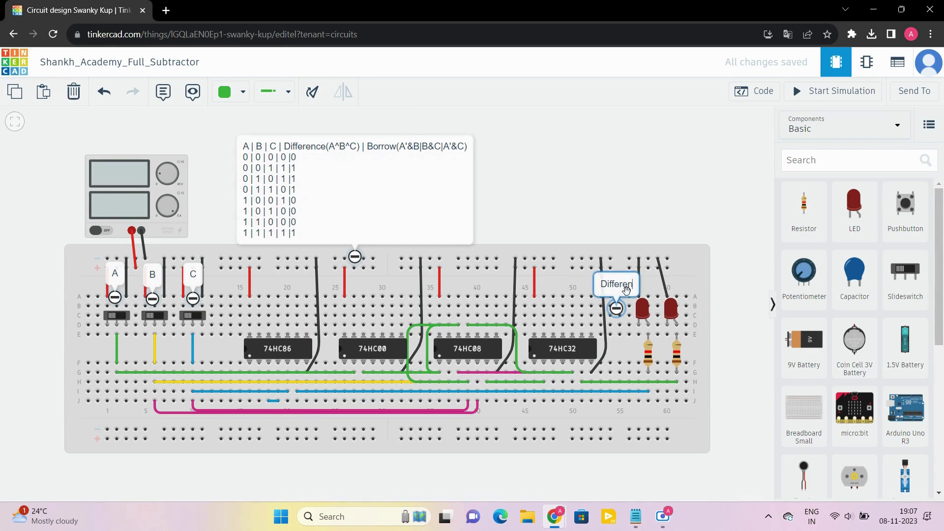
type("nce")
Add a note reading "Borrow" beside the second LED, near the breadboard's end
left_click(162, 91)
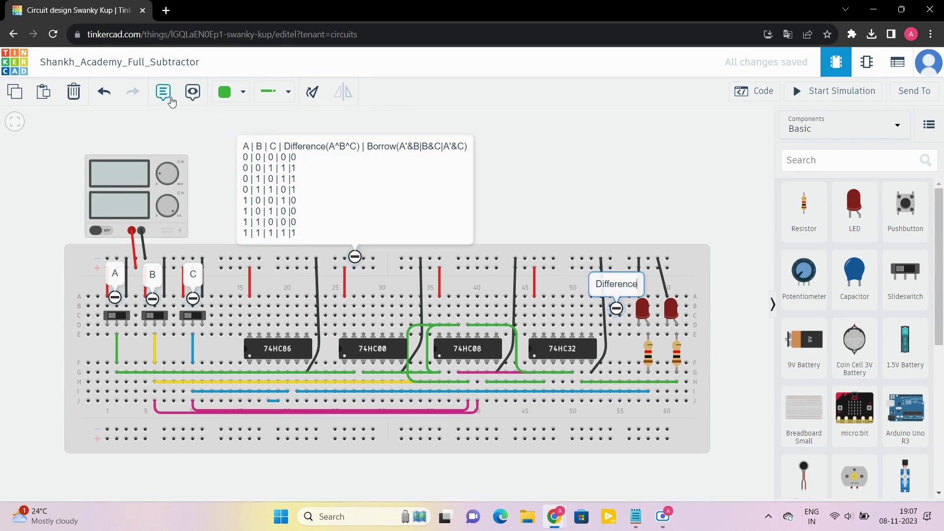
left_click(716, 260)
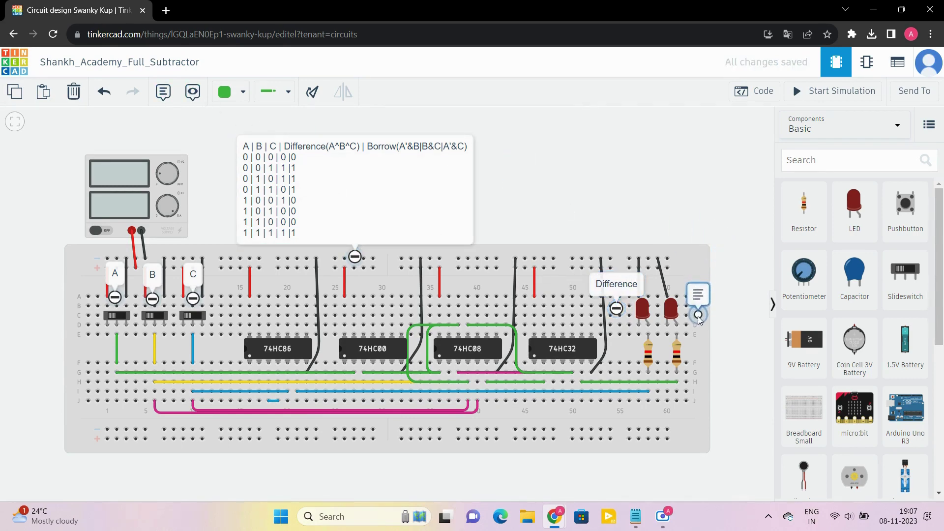
left_click(694, 302)
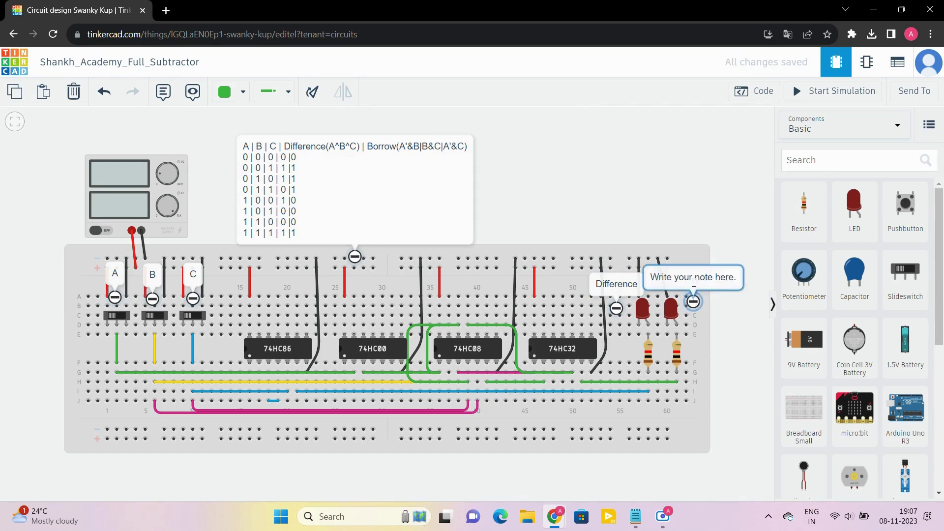
left_click(694, 282)
type("Borrow")
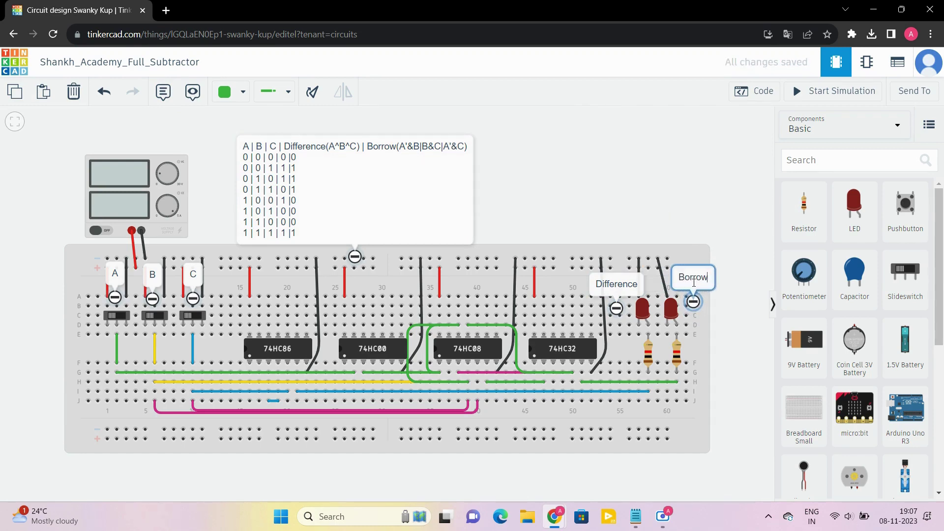
Change the colour of the LED next to the "Borrow" note to Blue
left_click(671, 312)
left_click(676, 168)
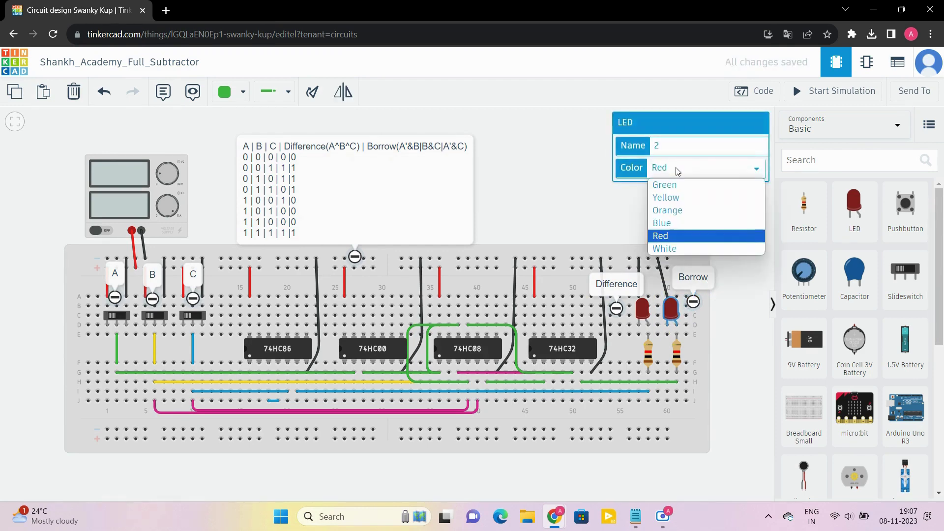
left_click(668, 222)
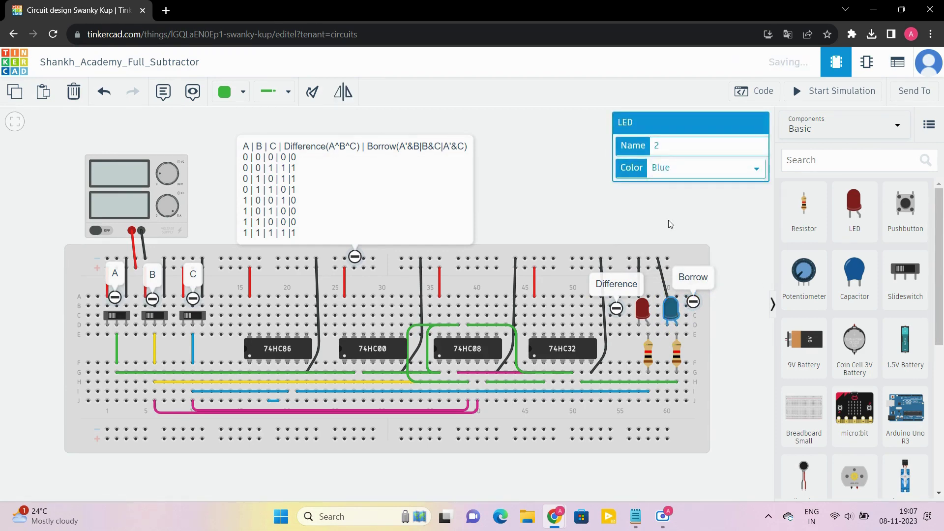
Start the simulation and toggle slideswitches B and C to test the A=1 input combinations 111, 110, 101 and 100
left_click(728, 322)
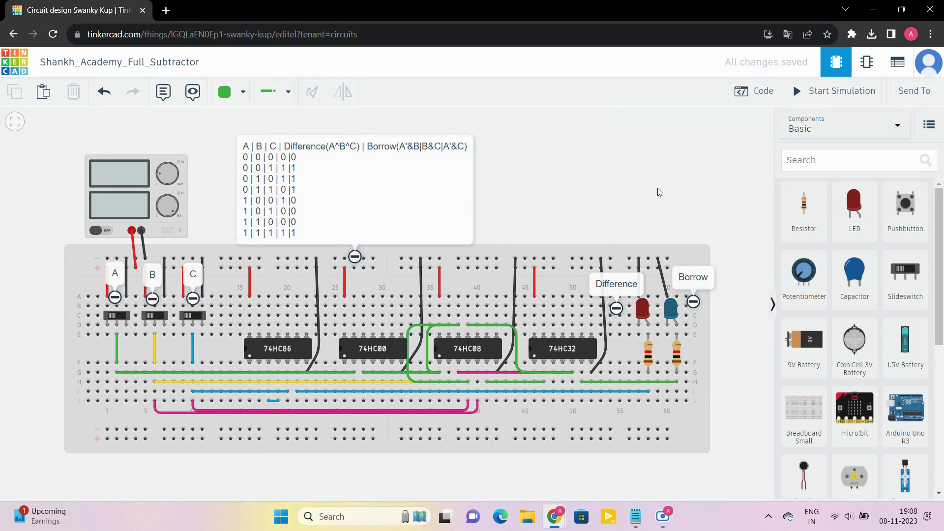
left_click(824, 93)
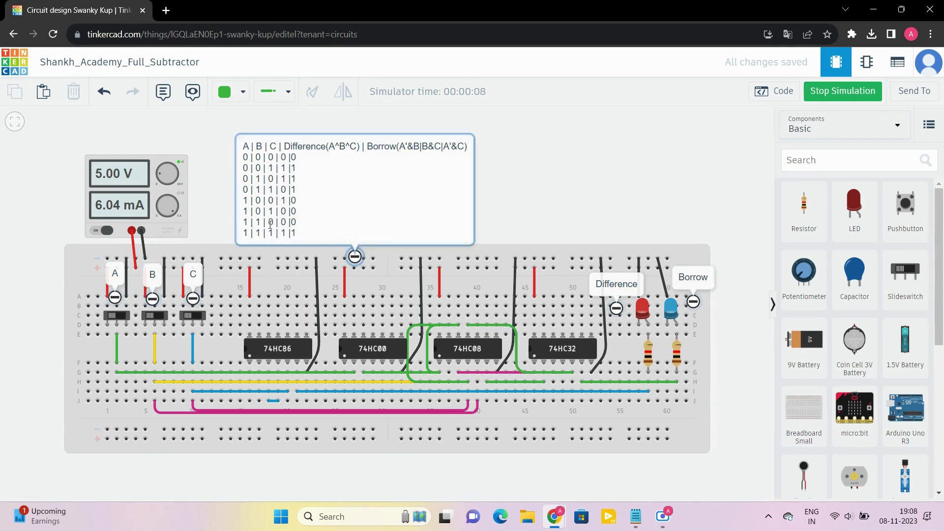
left_click(199, 315)
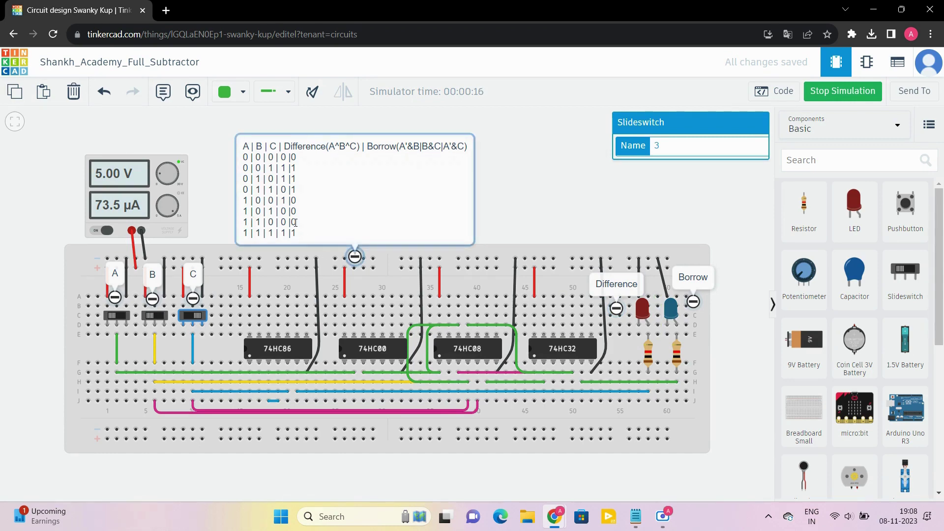
left_click(190, 316)
left_click(164, 322)
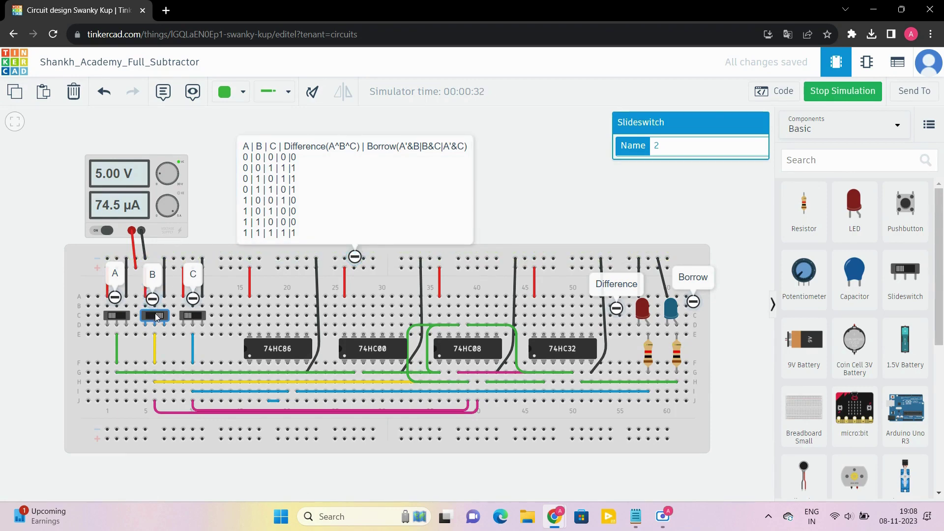
left_click(193, 318)
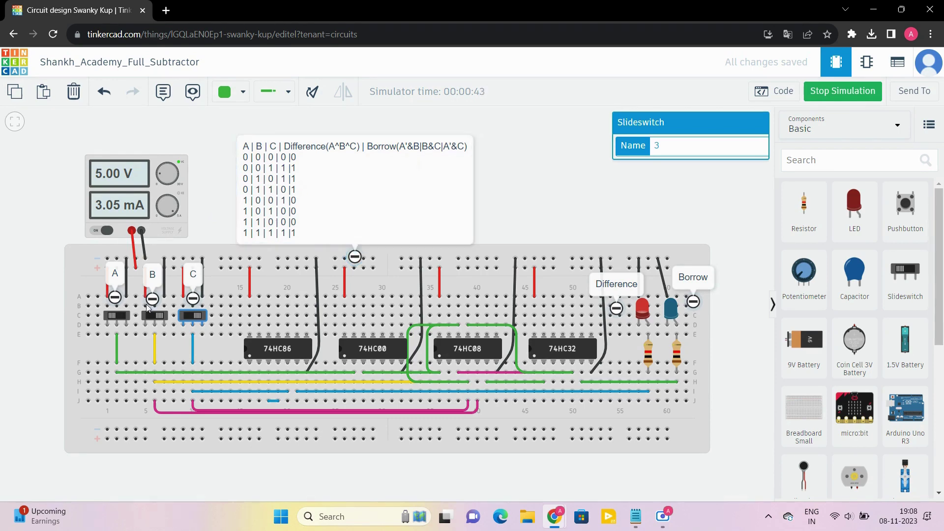
Set slideswitch A to 0, test input combinations 000, 011, 010 and 001, return all inputs to 0 and stop the simulation
left_click(124, 319)
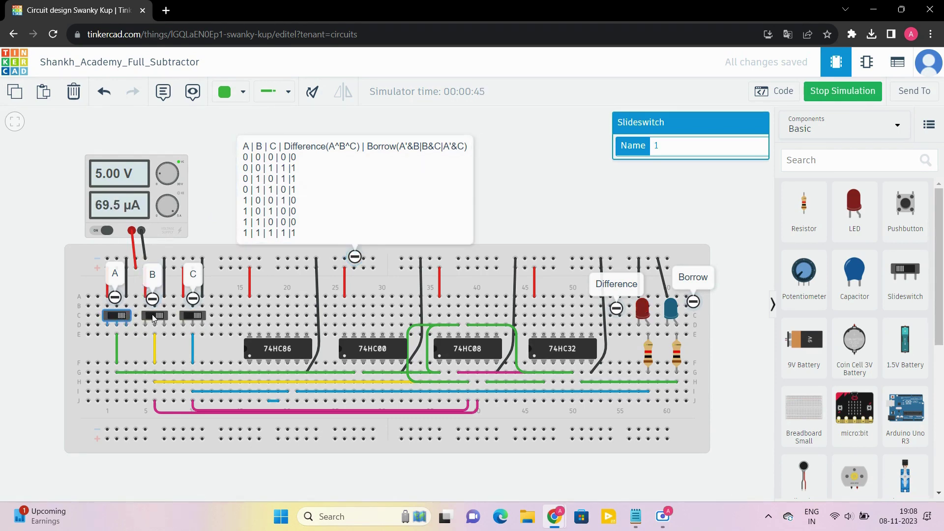
left_click(152, 314)
left_click(192, 317)
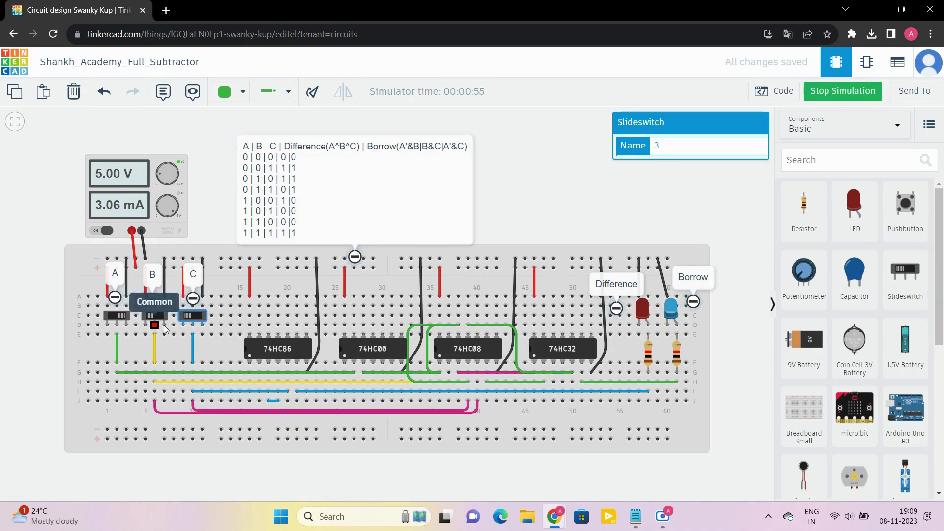
left_click(193, 316)
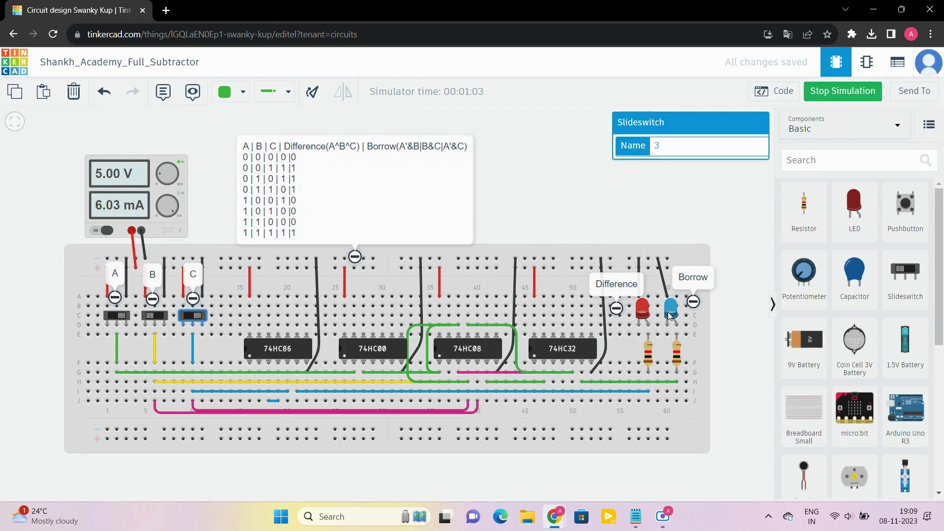
left_click(157, 317)
left_click(188, 316)
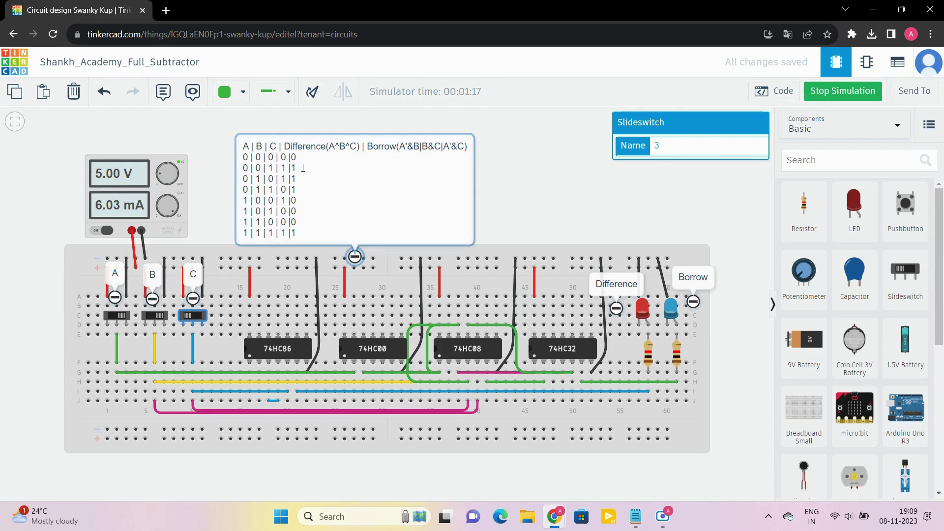
left_click(196, 315)
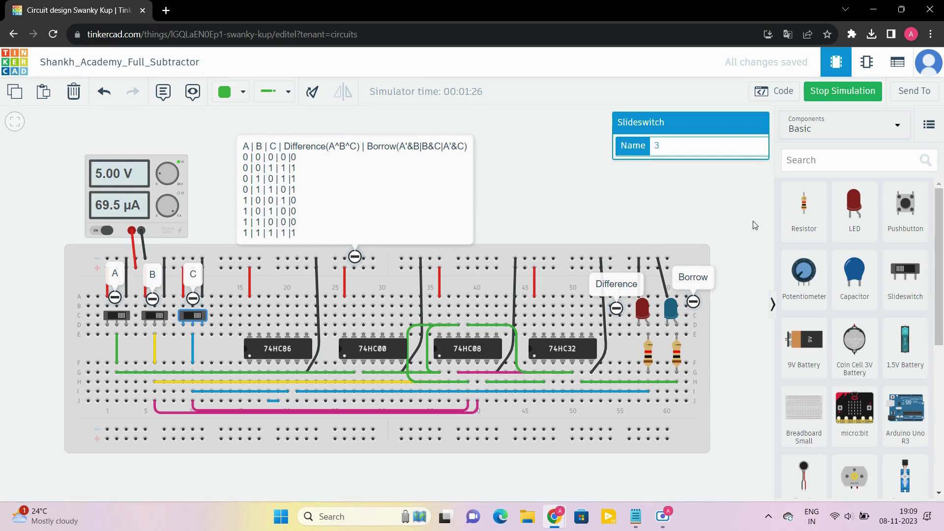
left_click(834, 99)
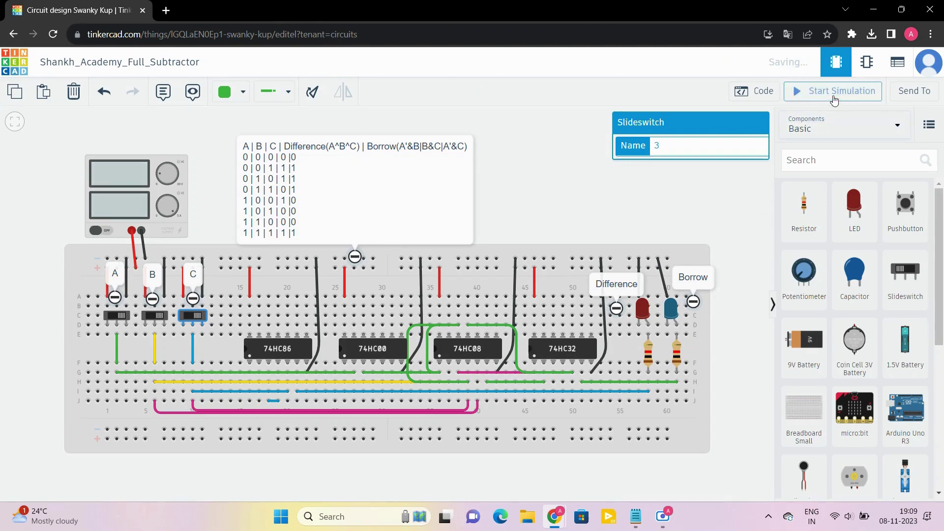
left_click(735, 397)
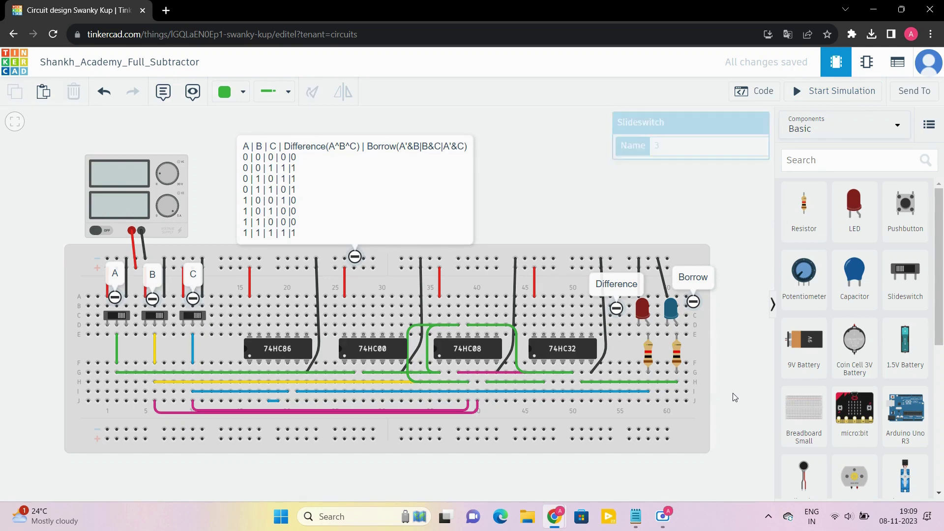